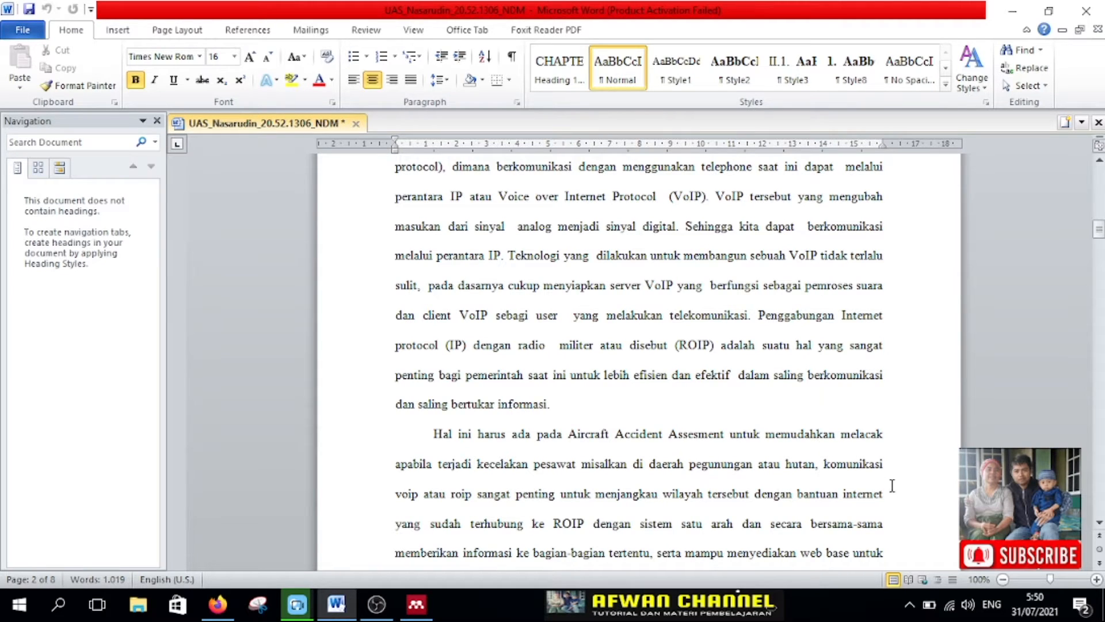
scroll(783, 416, "up", 3)
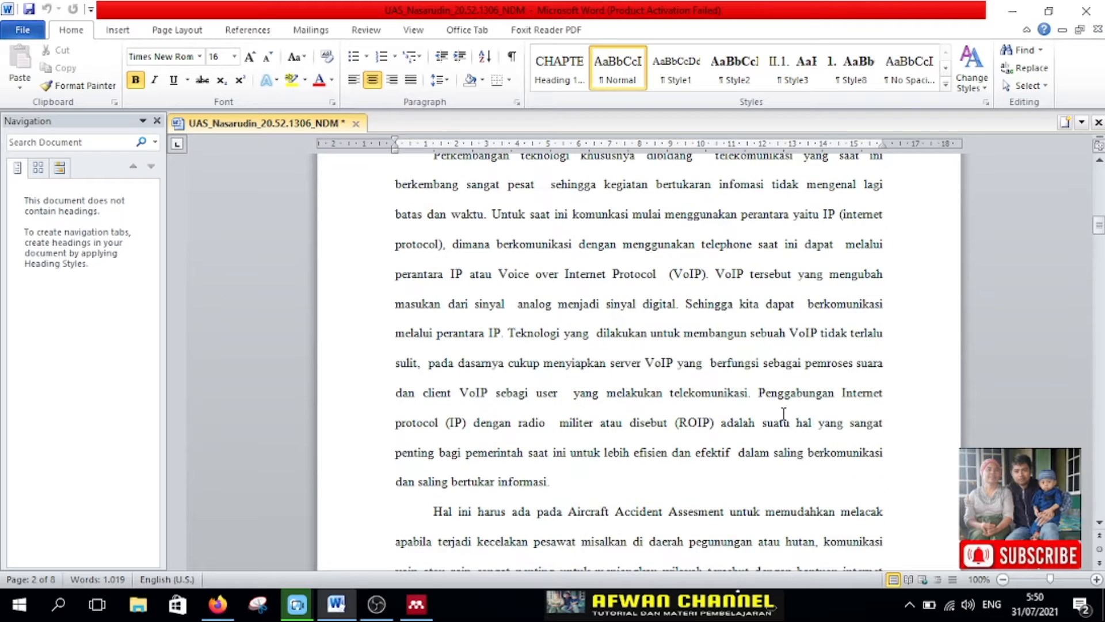
scroll(784, 413, "up", 5)
scroll(784, 414, "down", 6)
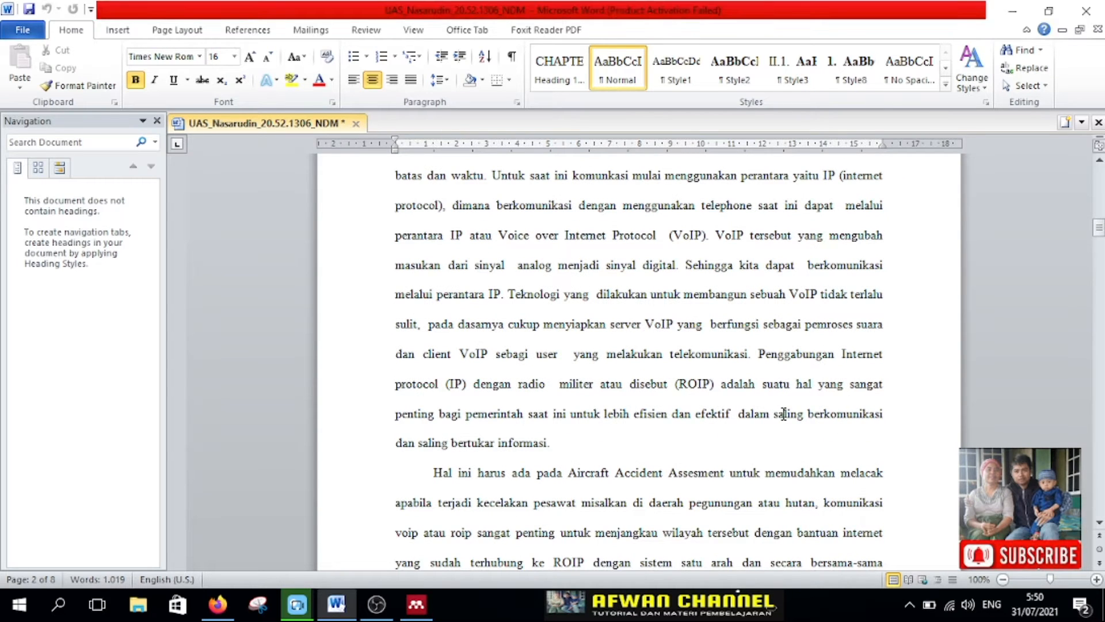
left_click(417, 603)
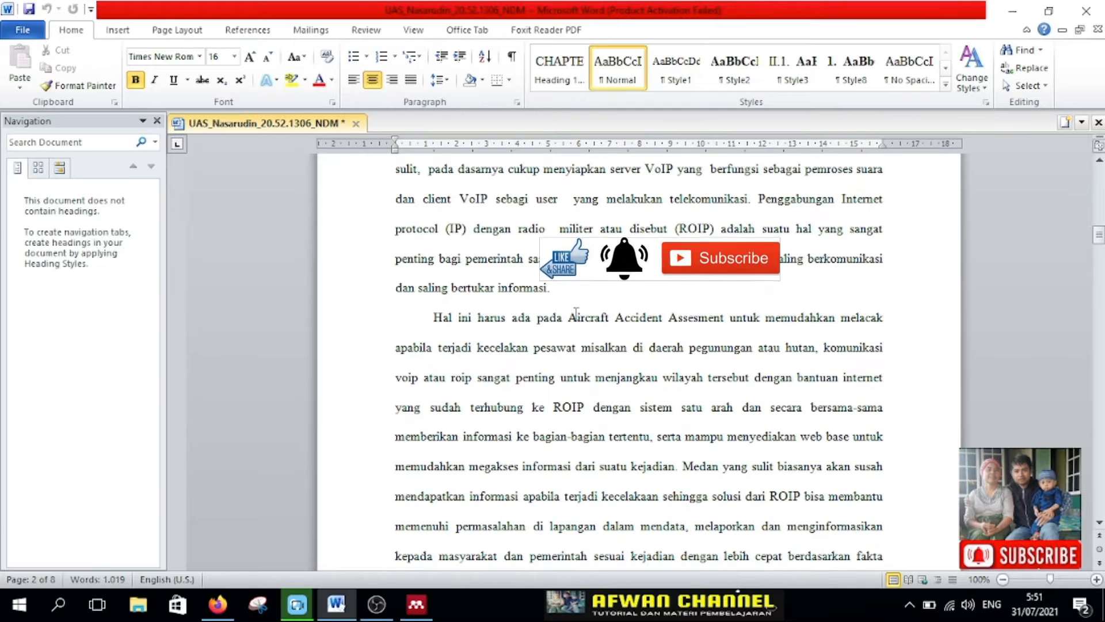
scroll(575, 312, "up", 5)
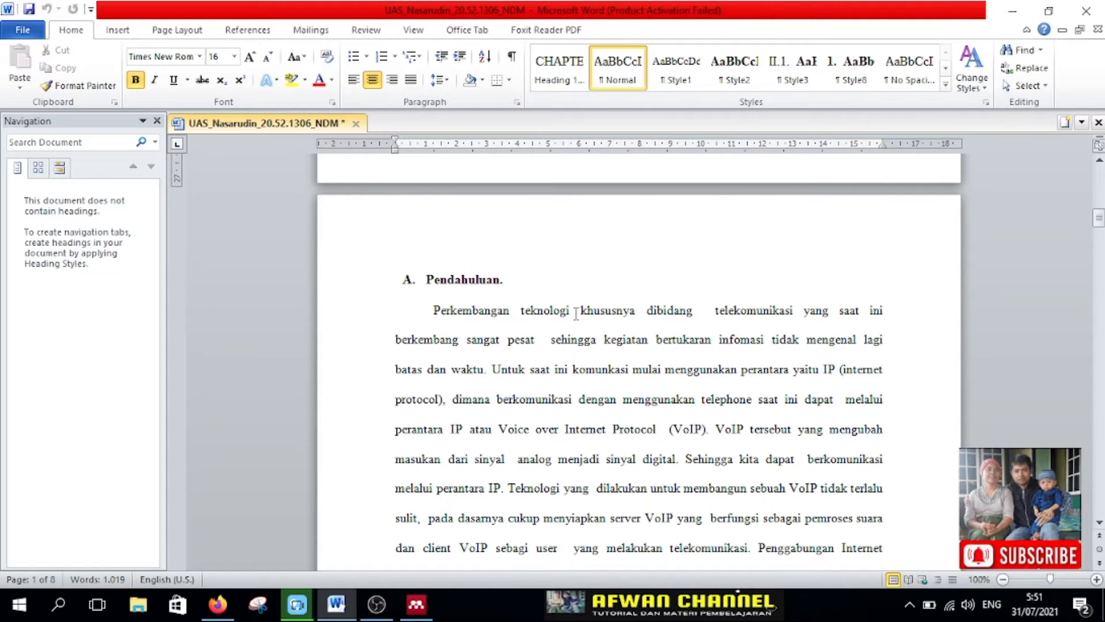
scroll(648, 441, "down", 3)
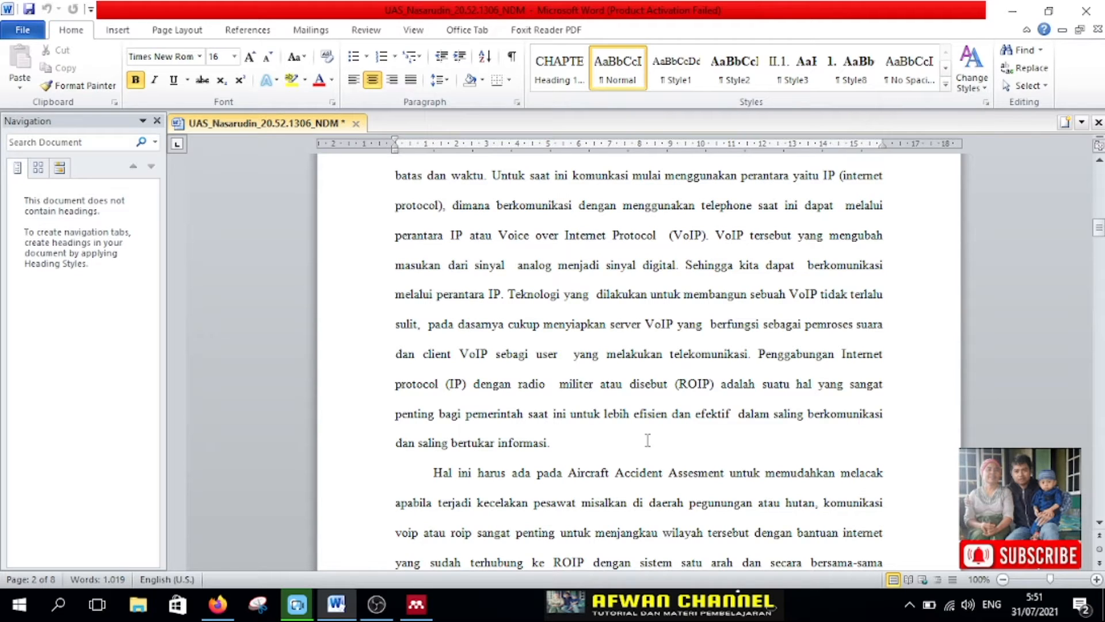
scroll(648, 440, "up", 2)
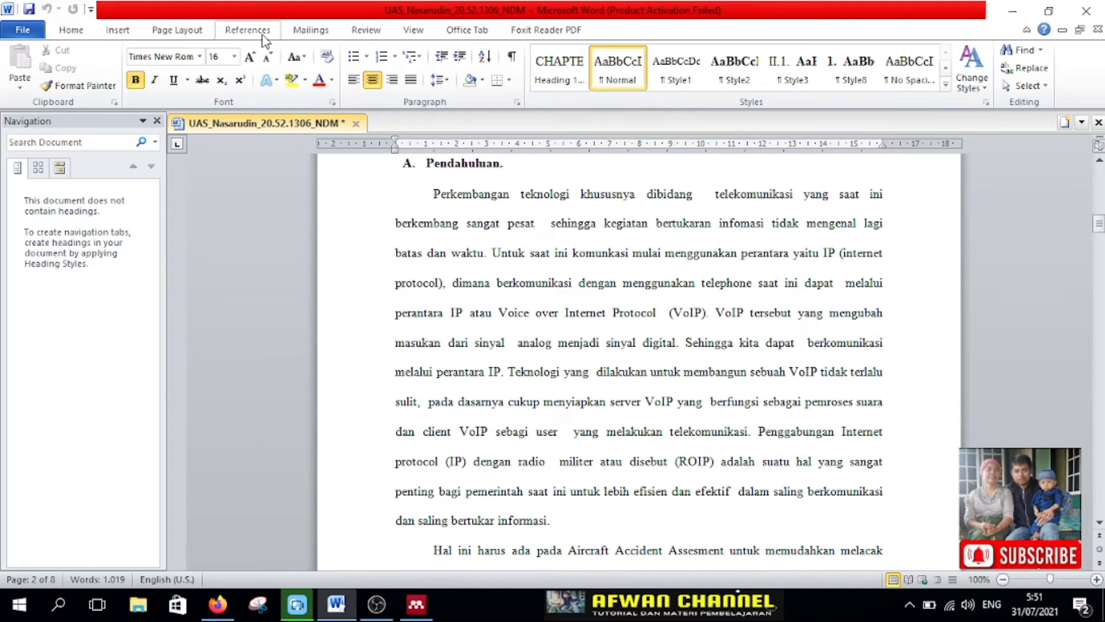
Step: Switch to Mendeley Desktop and enter the account's e-mail address in the sign-in window
left_click(263, 35)
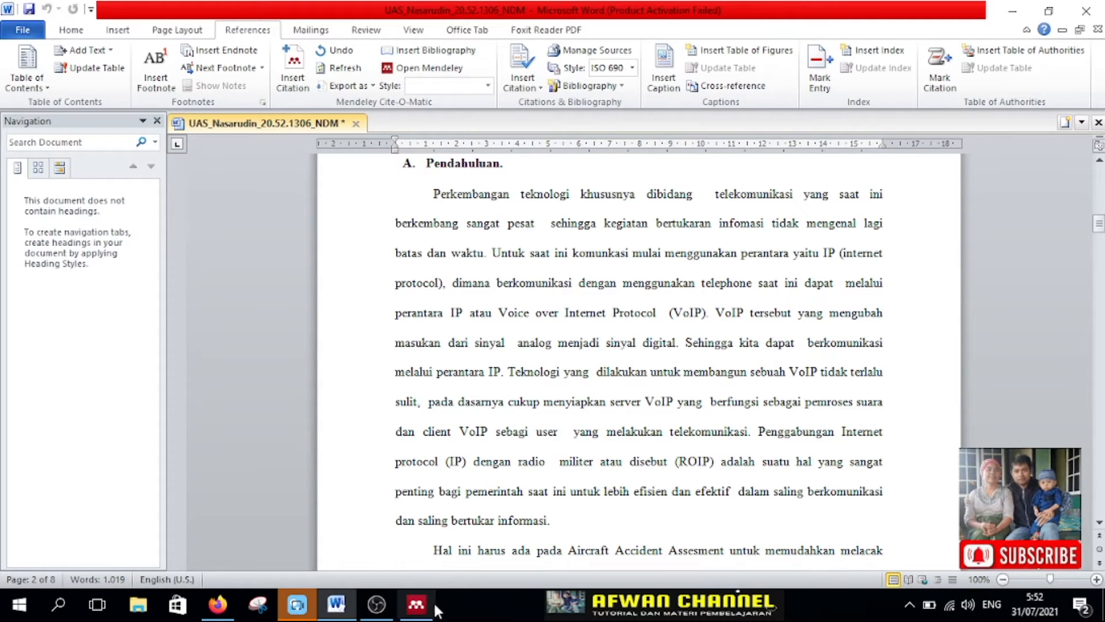
left_click(418, 615)
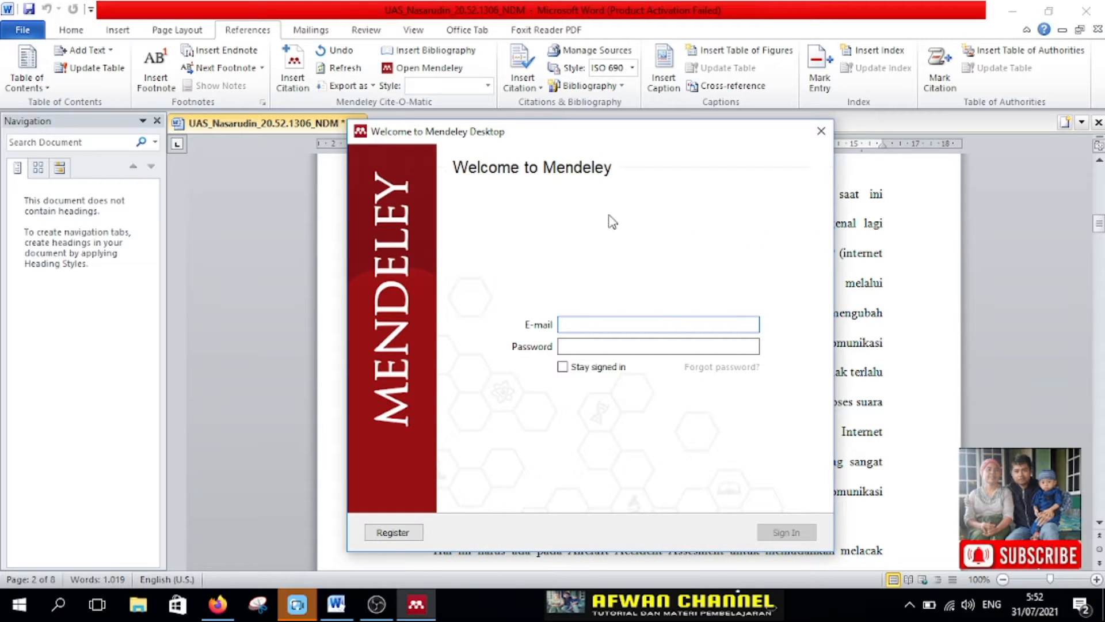
left_click_drag(576, 140, 557, 111)
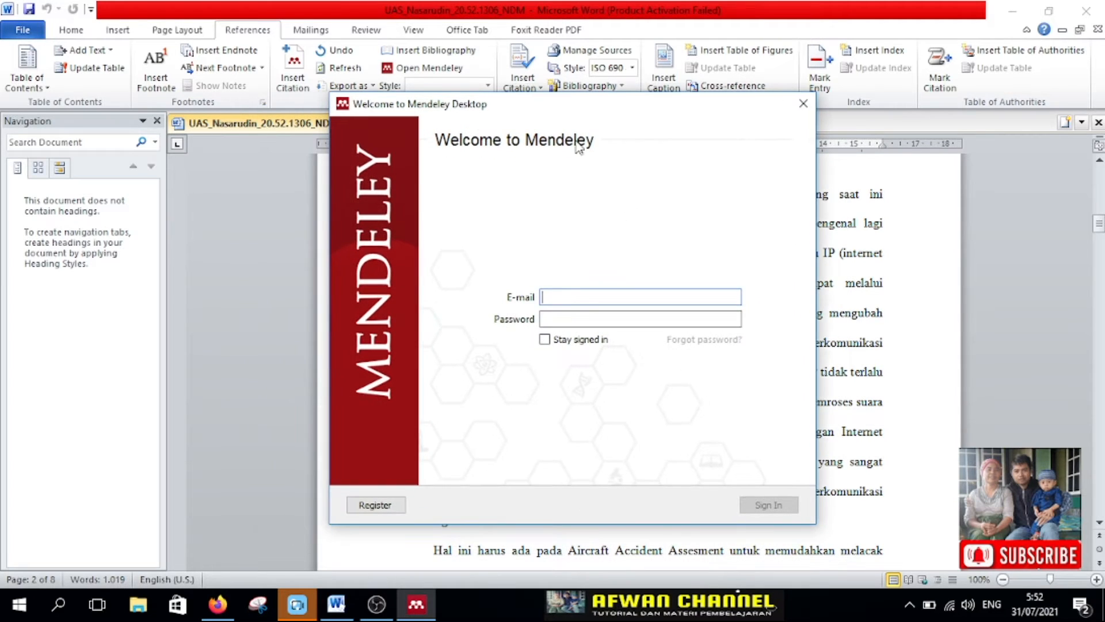
left_click(559, 300)
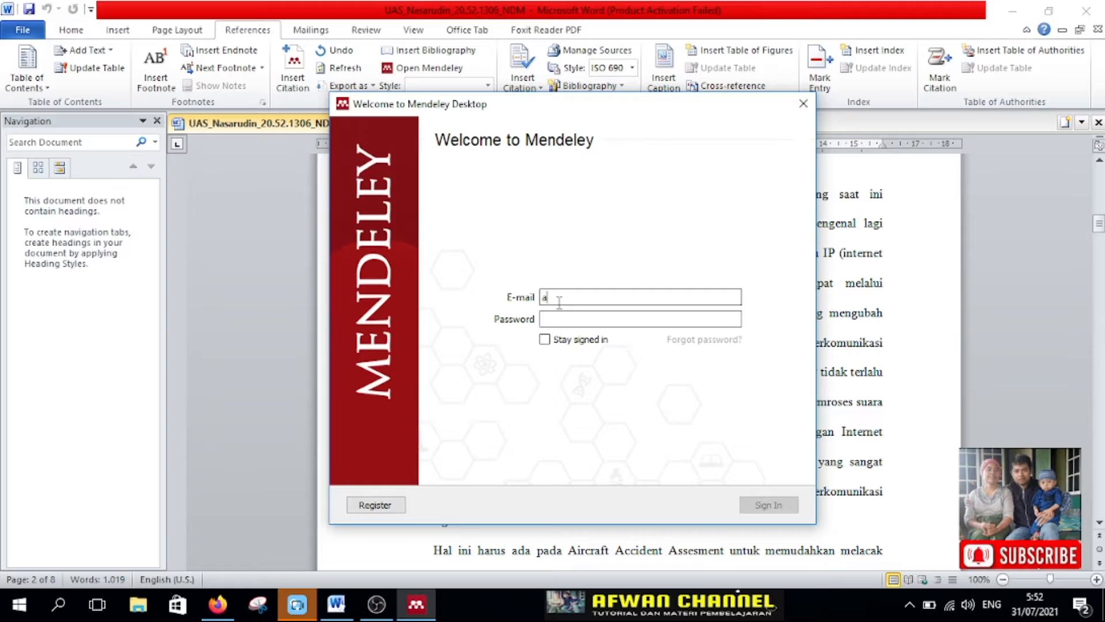
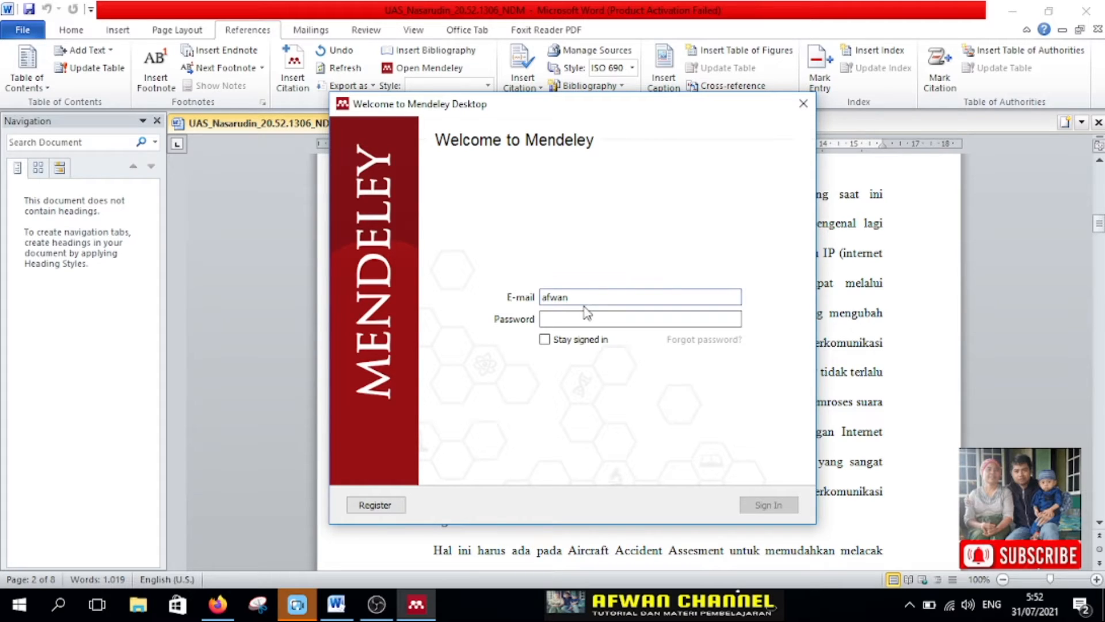
key("Tab")
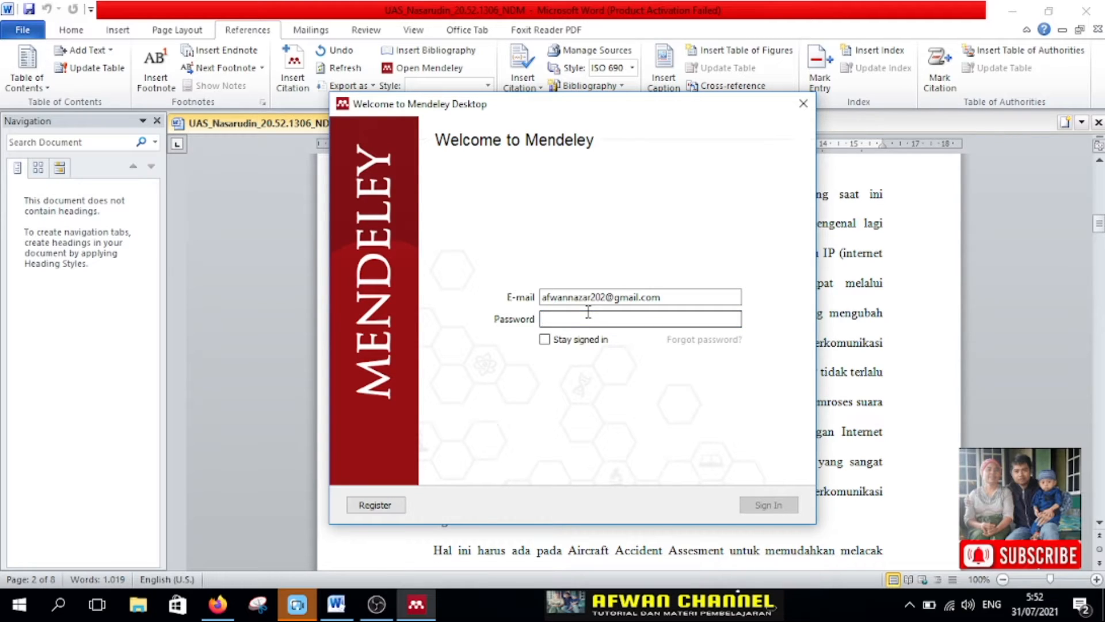
Step: Sign in with the account password and Stay signed in enabled, and maximize the Mendeley Desktop window
type("•")
key("BackSpace")
type("•••••••••")
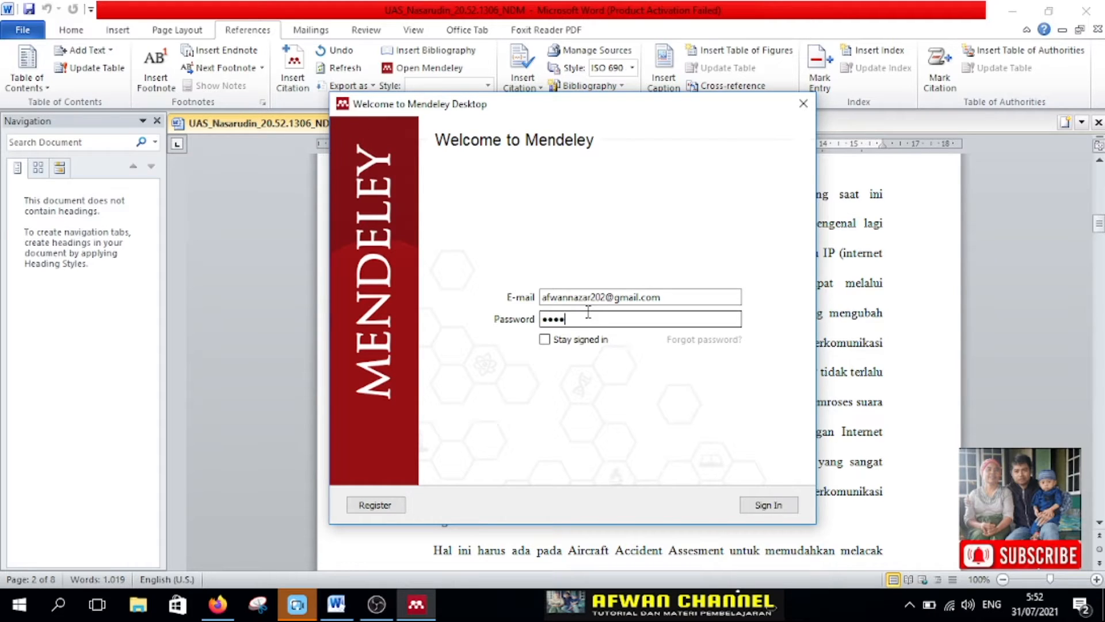
type("••")
left_click(599, 339)
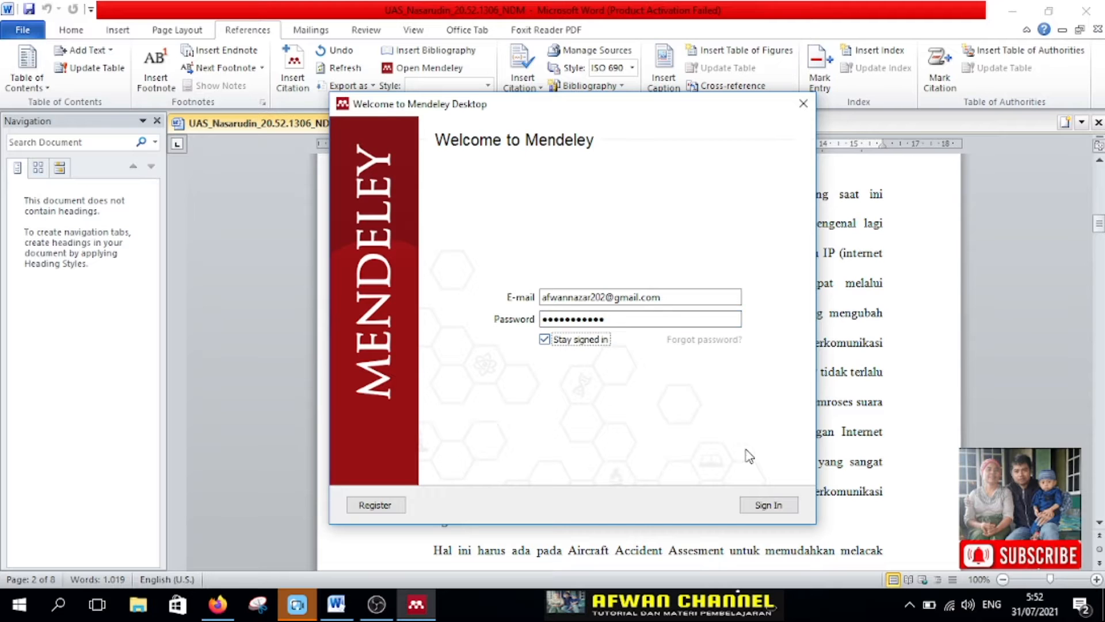
left_click(767, 508)
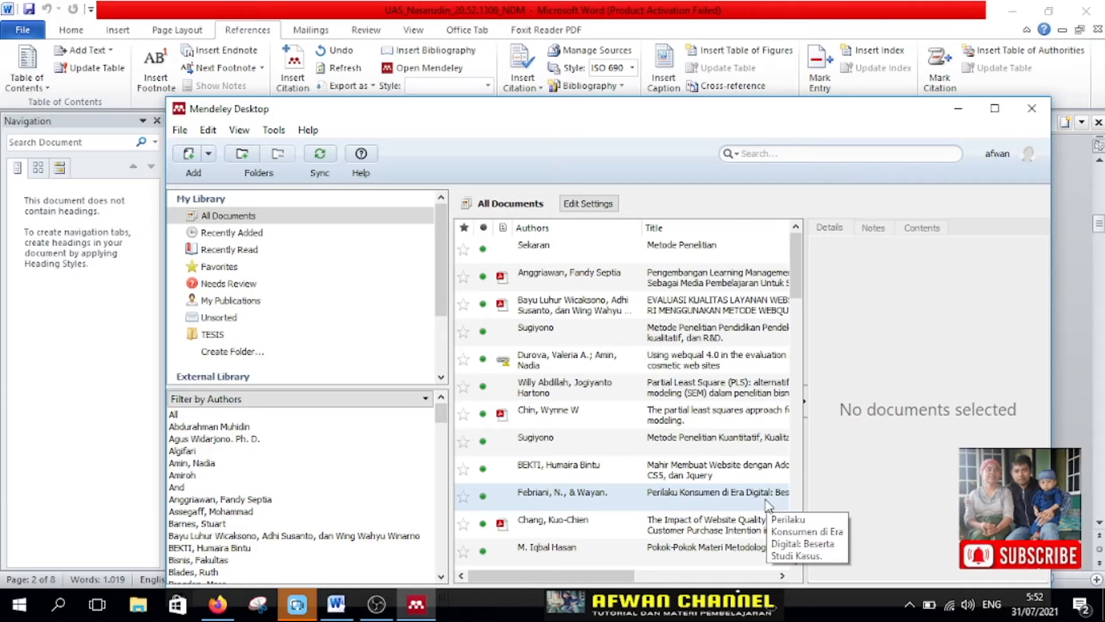
left_click_drag(792, 114, 779, 90)
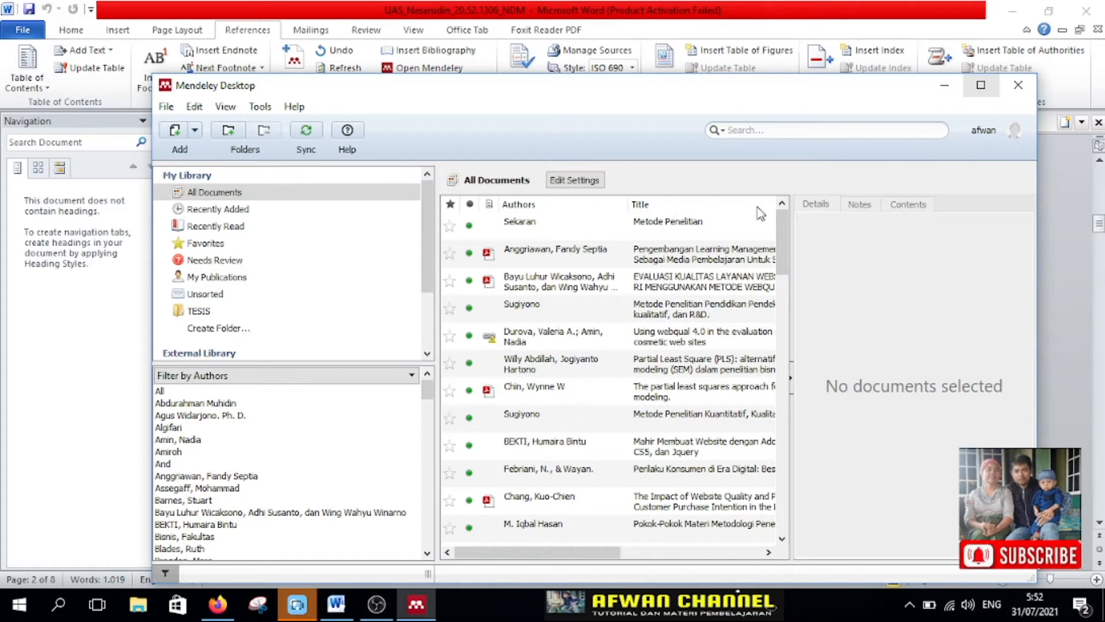
left_click(981, 85)
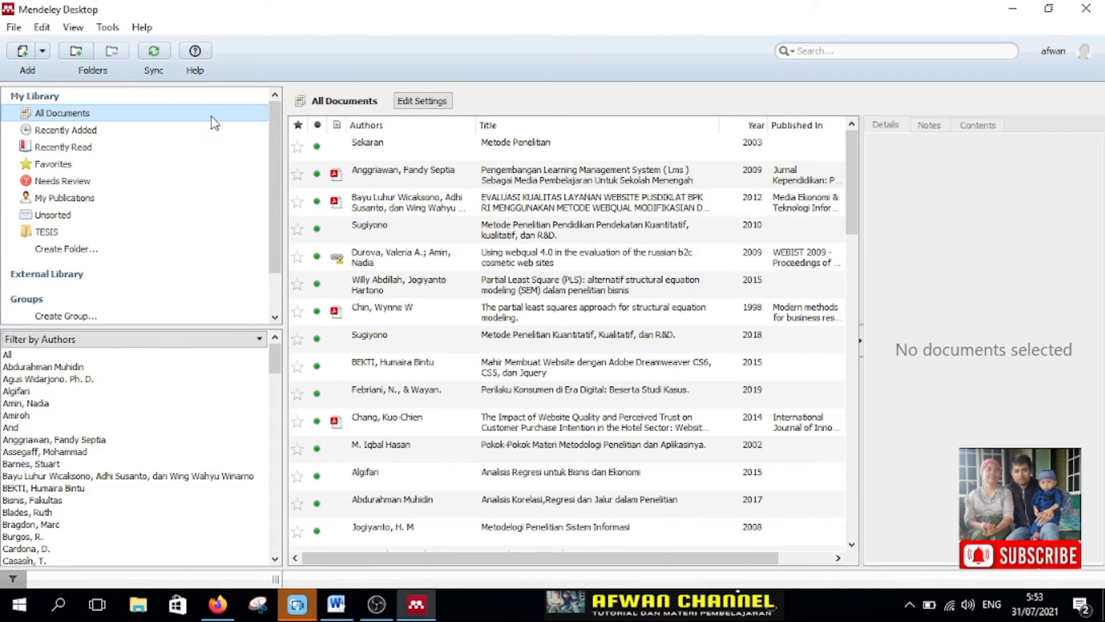
Step: Check the MS Word plugin's installation status in Mendeley Desktop and look at the Mendeley citation tools in Word
left_click(109, 29)
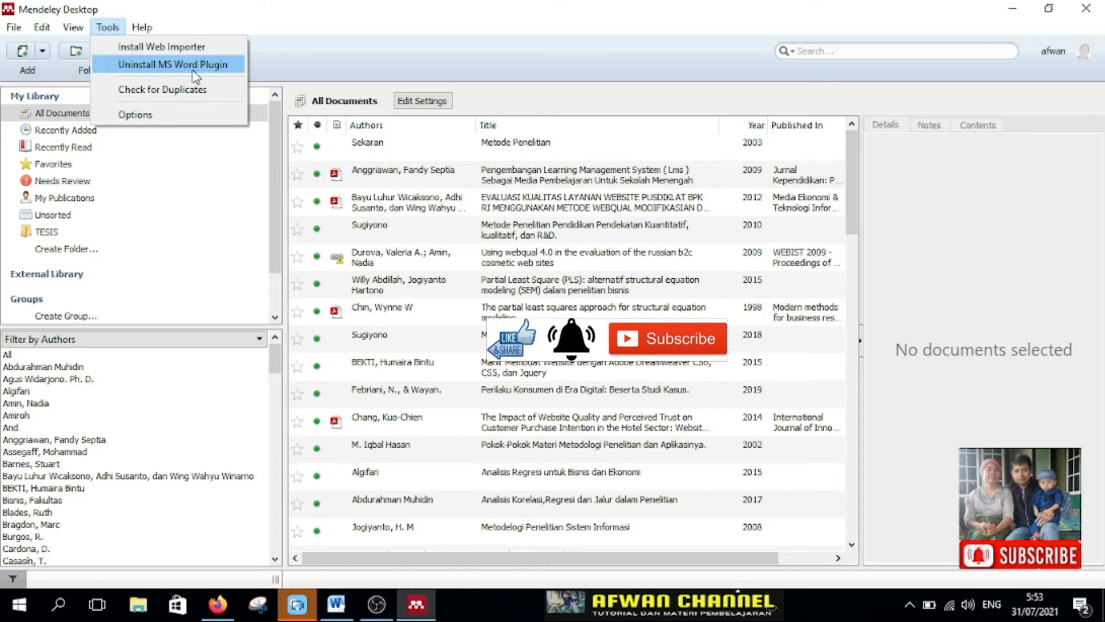
left_click(336, 604)
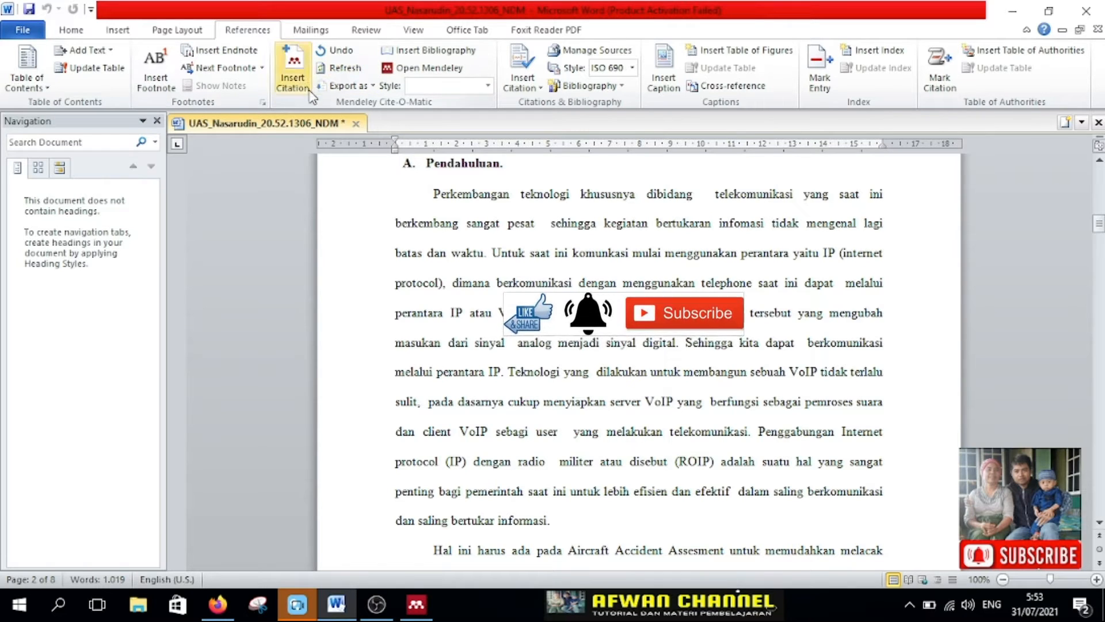
left_click(418, 606)
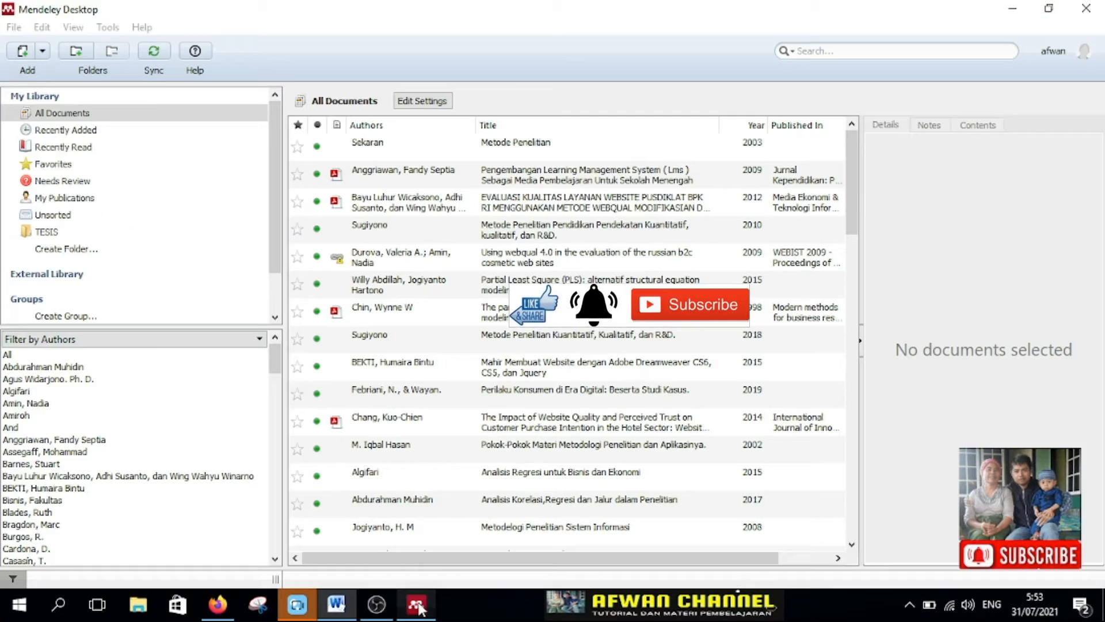
left_click(109, 29)
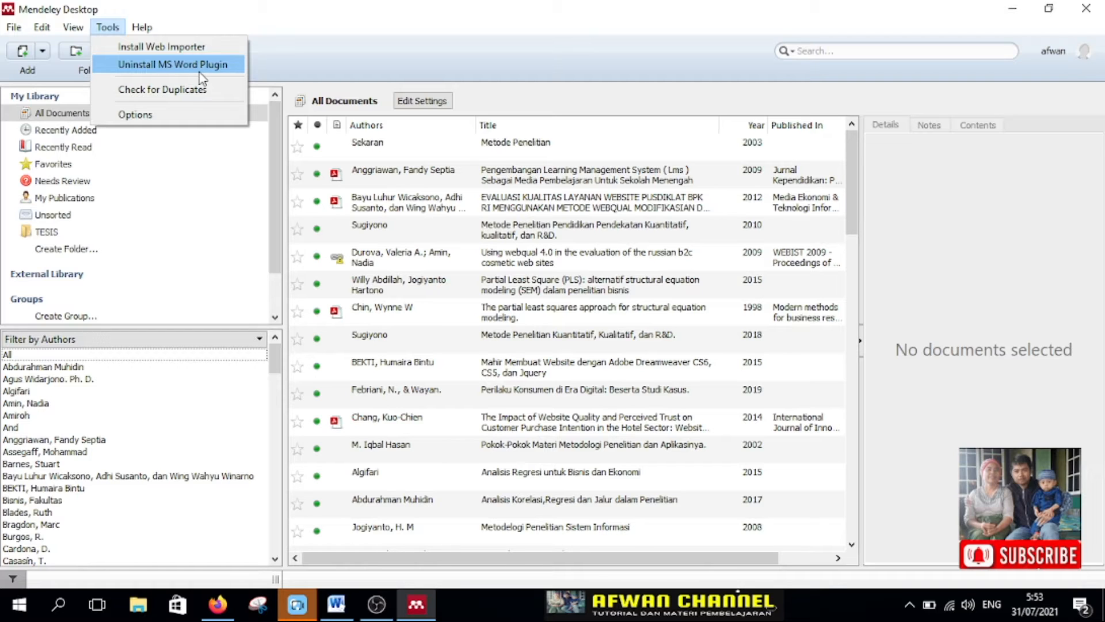
left_click(544, 68)
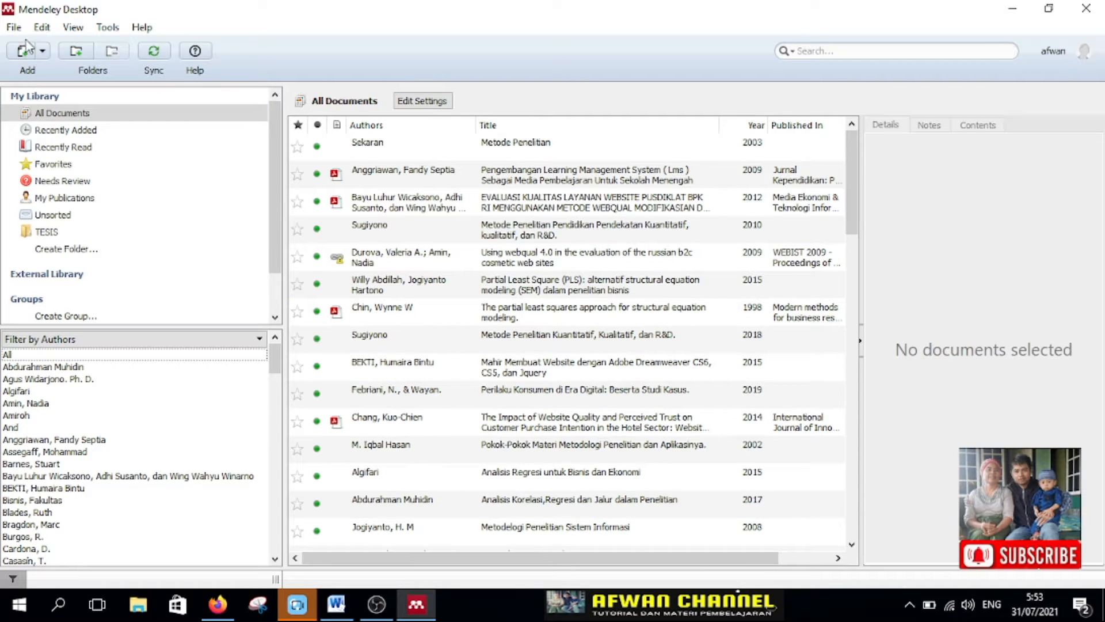
Step: Add the file 330-606-1-SM from the Documents folder inside Downloads to the Mendeley library
left_click(13, 27)
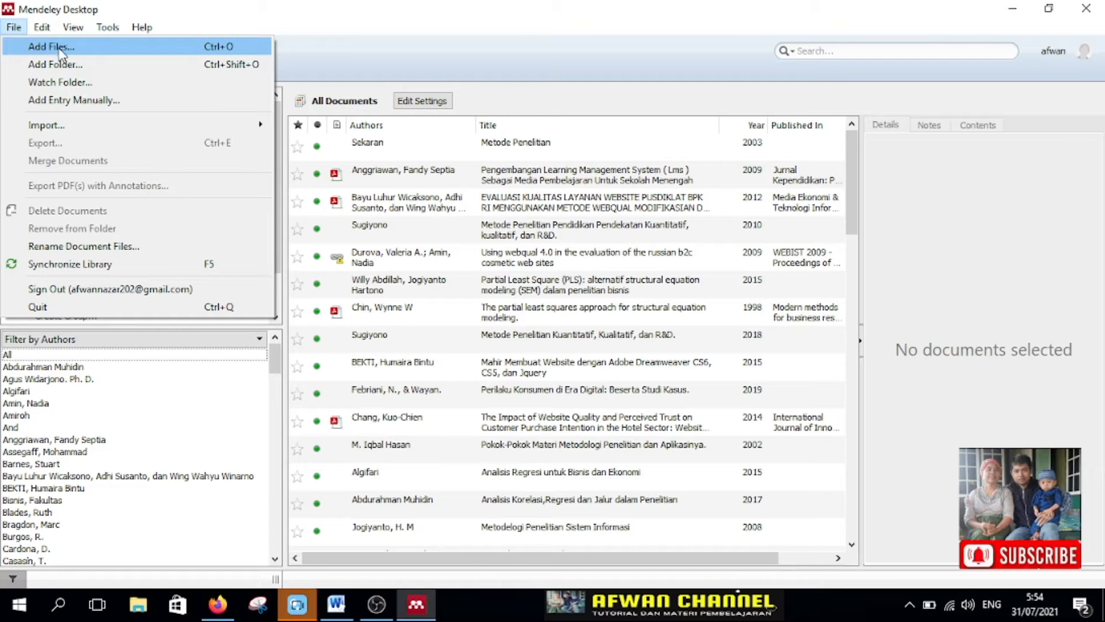
left_click(337, 51)
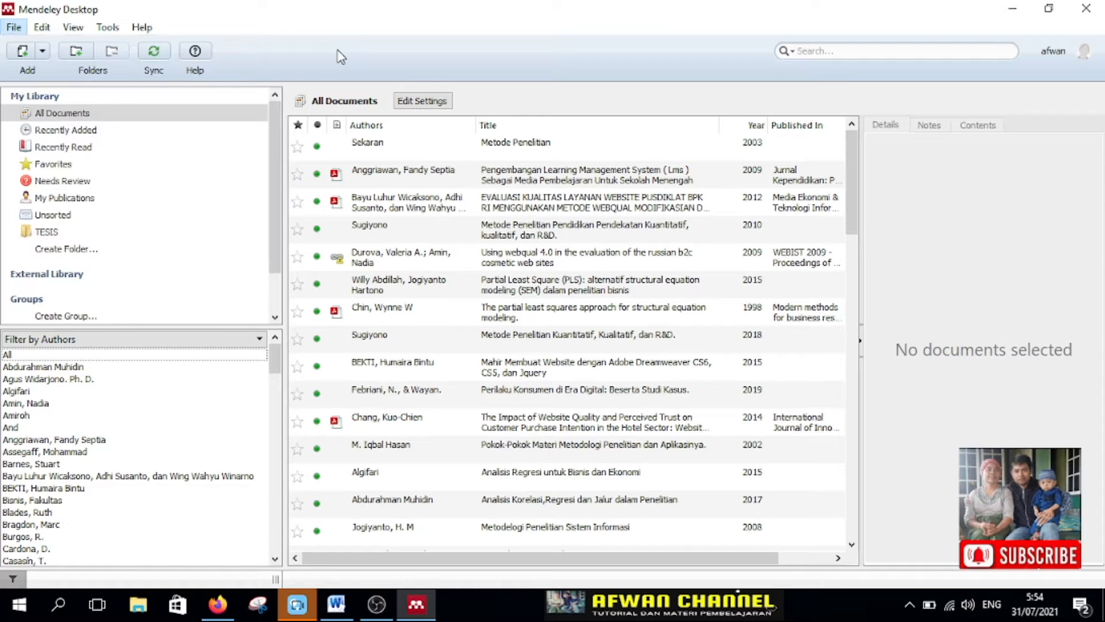
left_click(40, 52)
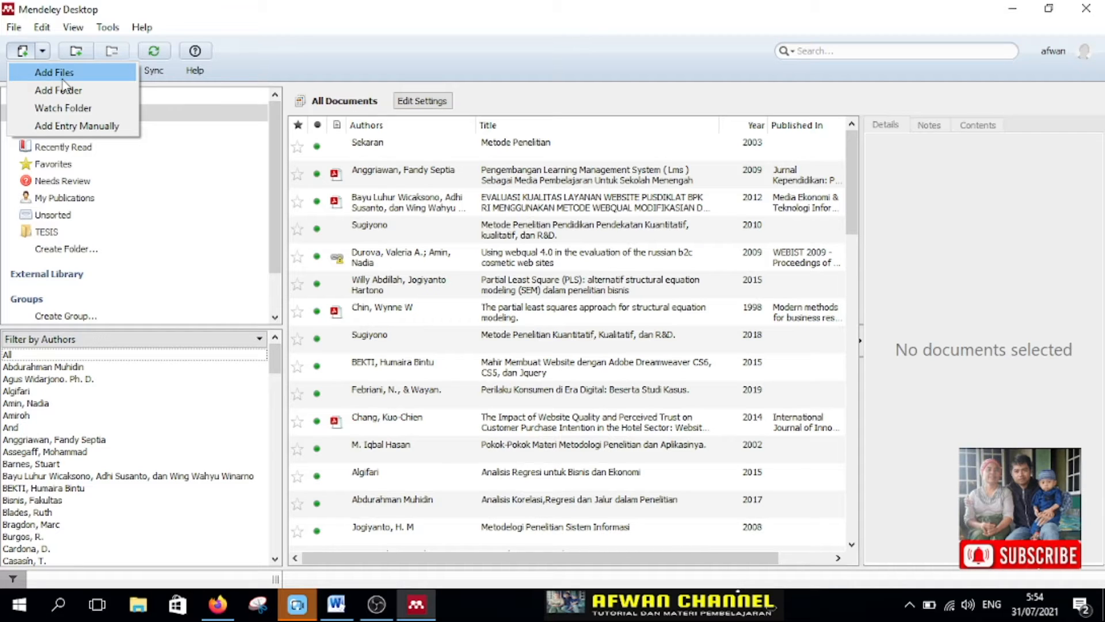
left_click(60, 74)
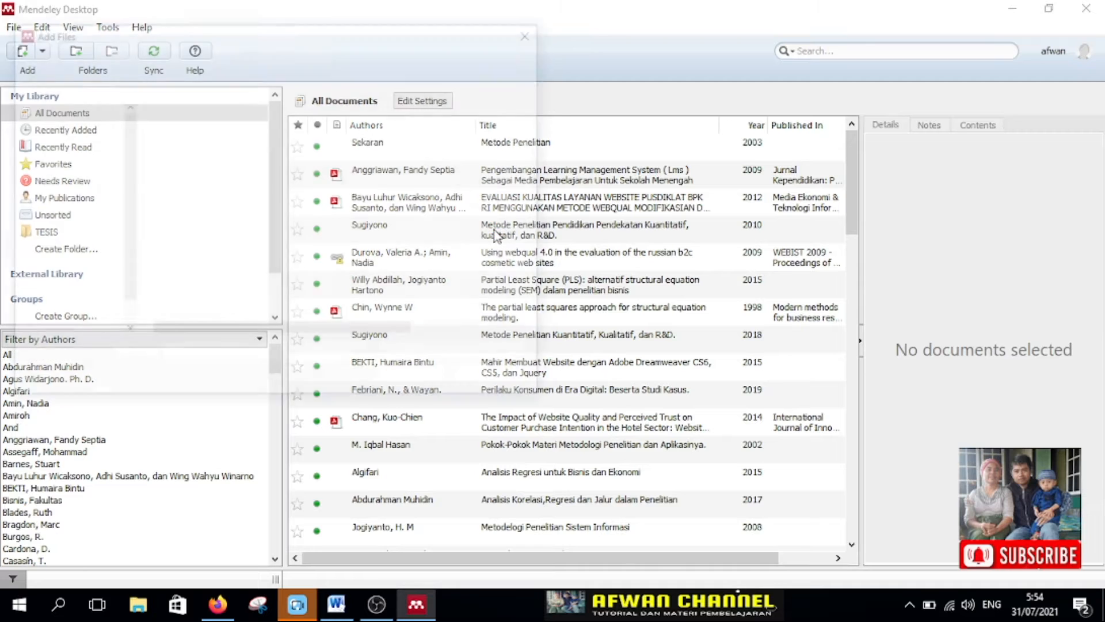
left_click_drag(206, 37, 449, 57)
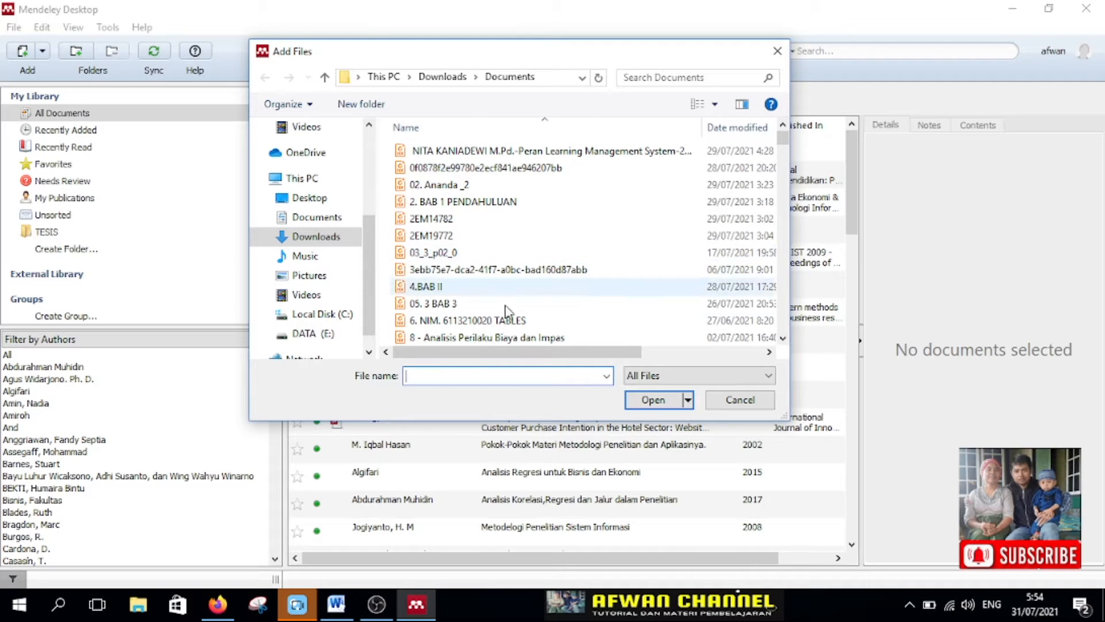
scroll(582, 316, "down", 3)
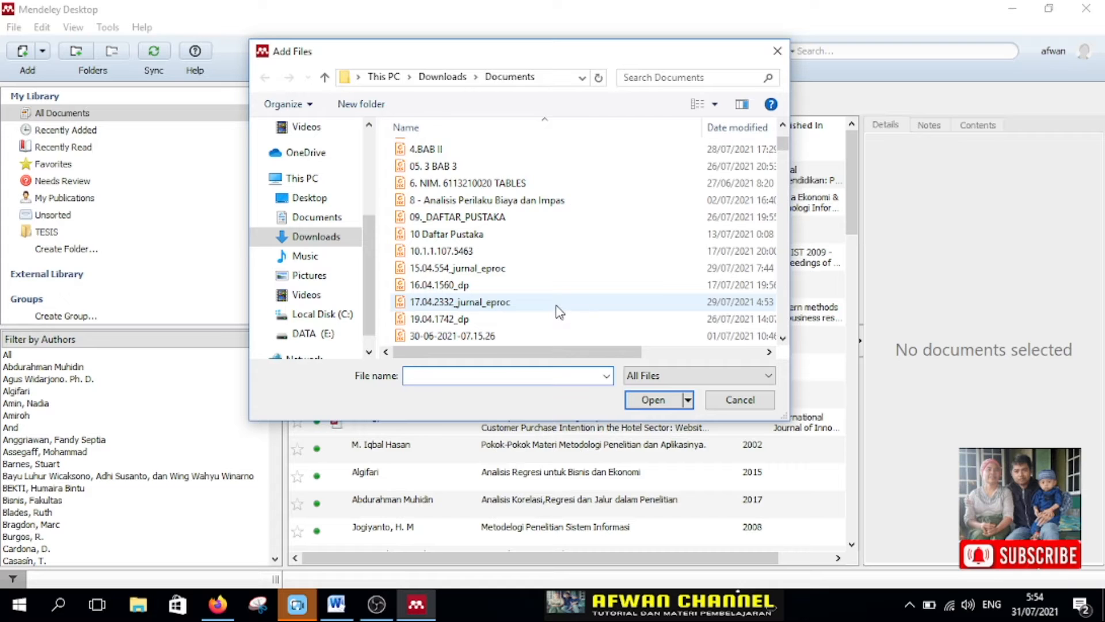
scroll(557, 304, "down", 6)
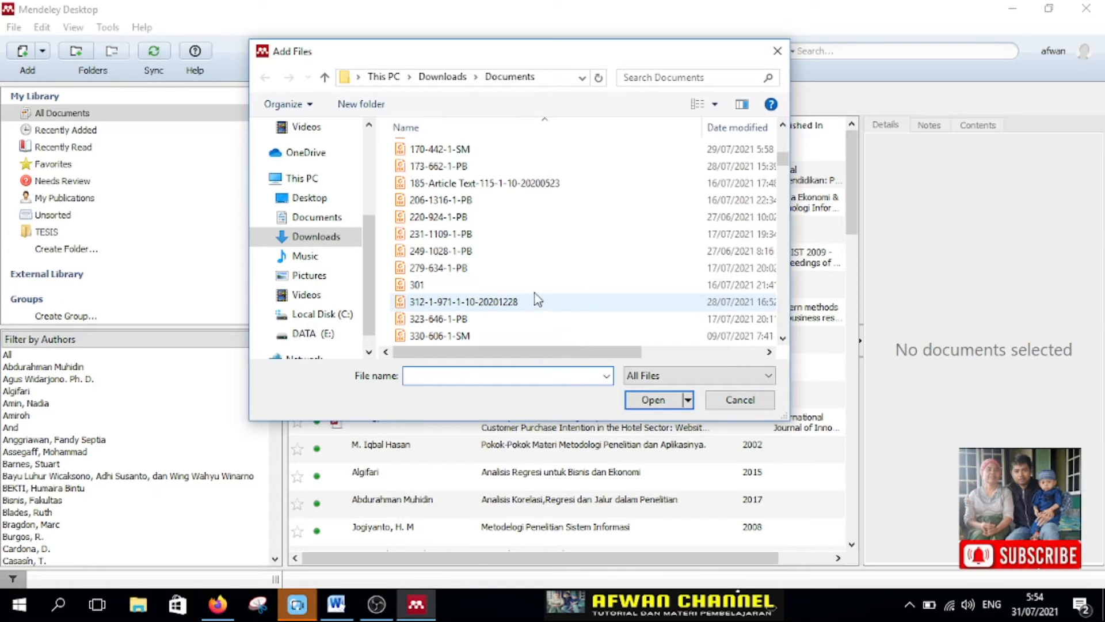
scroll(506, 282, "down", 5)
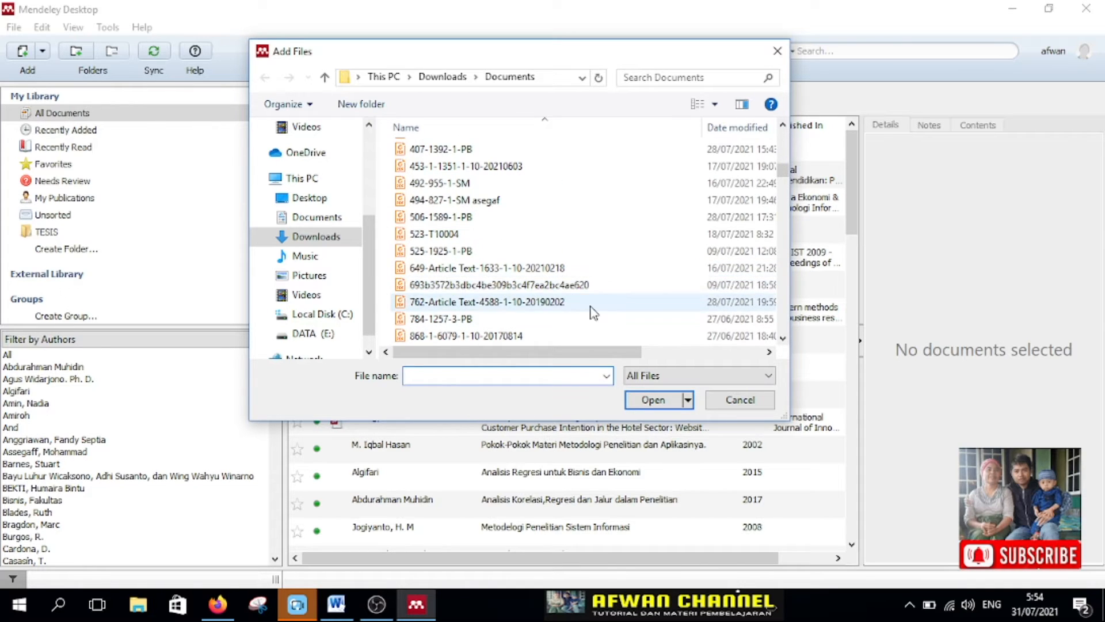
scroll(528, 304, "up", 4)
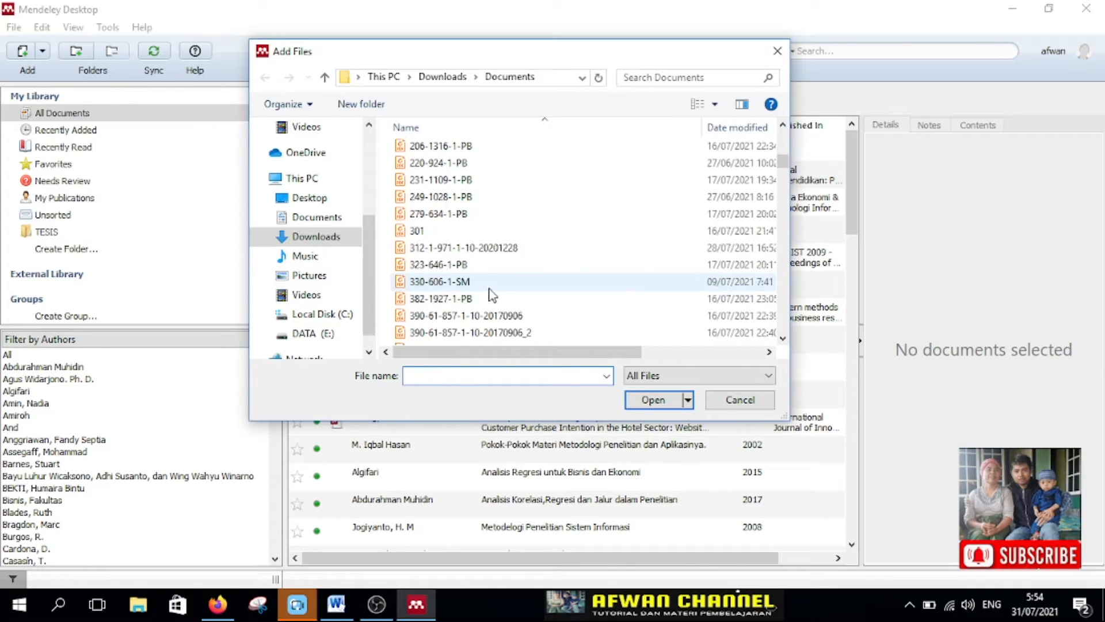
left_click(456, 283)
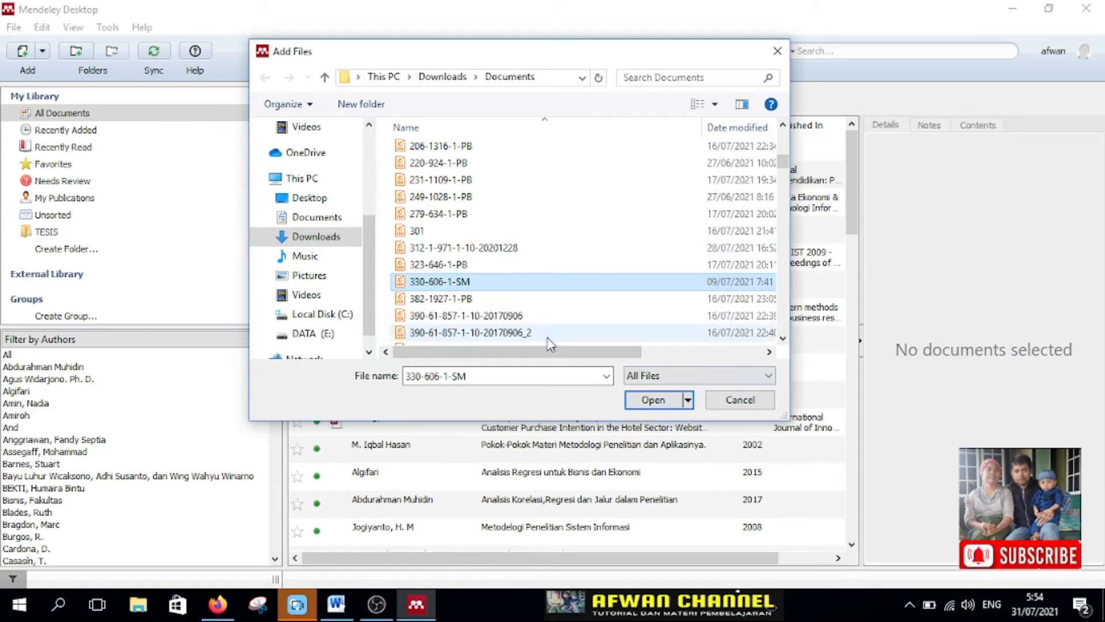
left_click(657, 401)
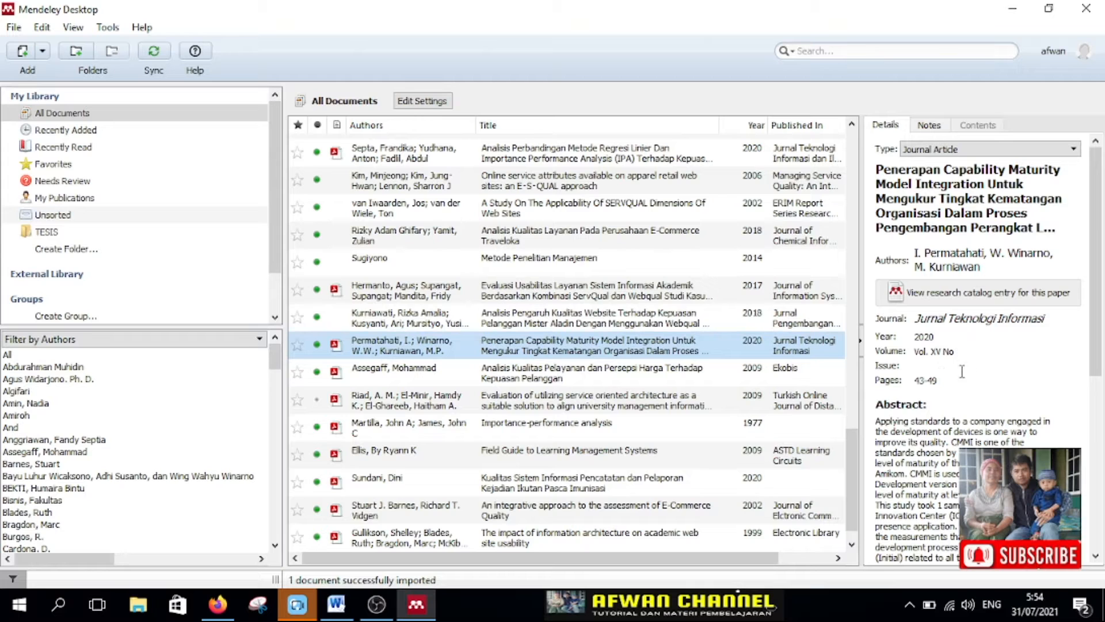
Step: Examine the imported article's details, including its abstract, author keywords, catalog IDs and attached file
scroll(982, 403, "down", 10)
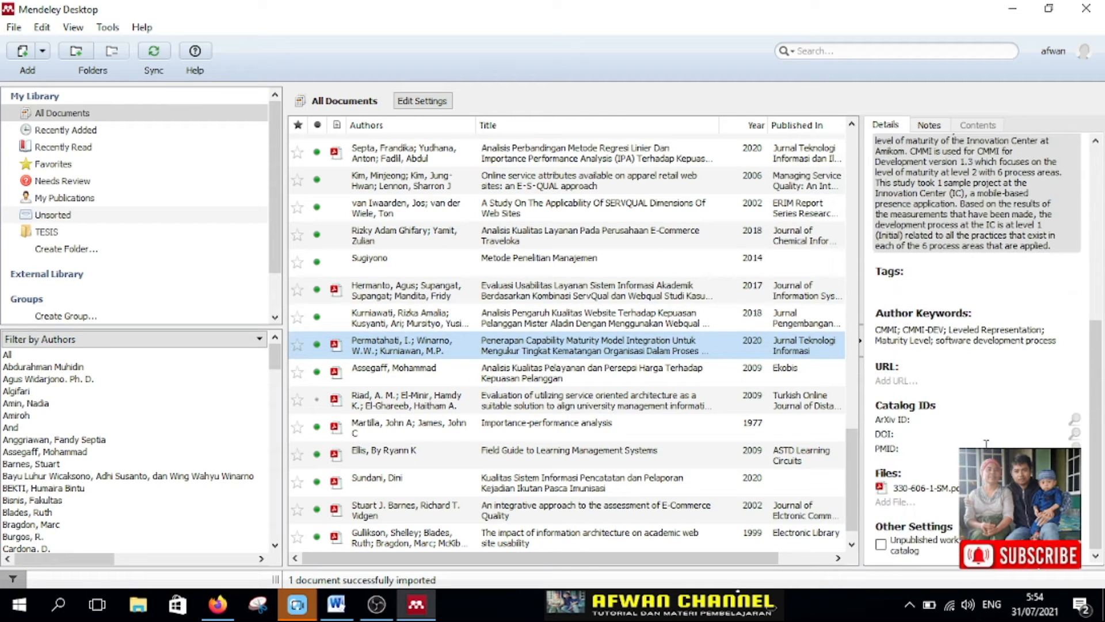
scroll(990, 432, "up", 3)
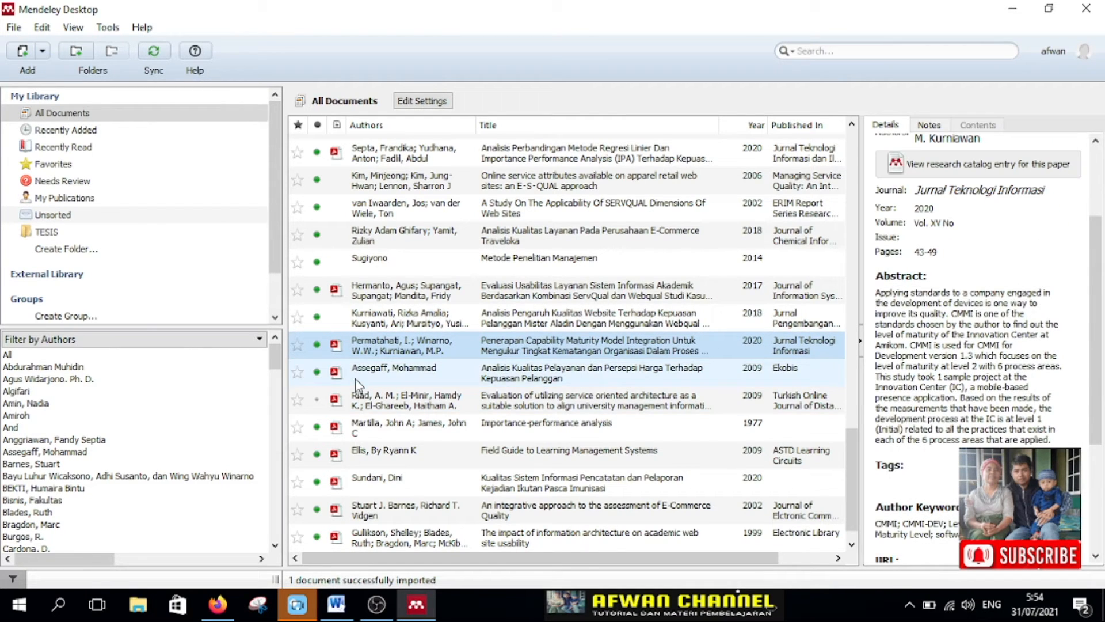
scroll(959, 387, "up", 3)
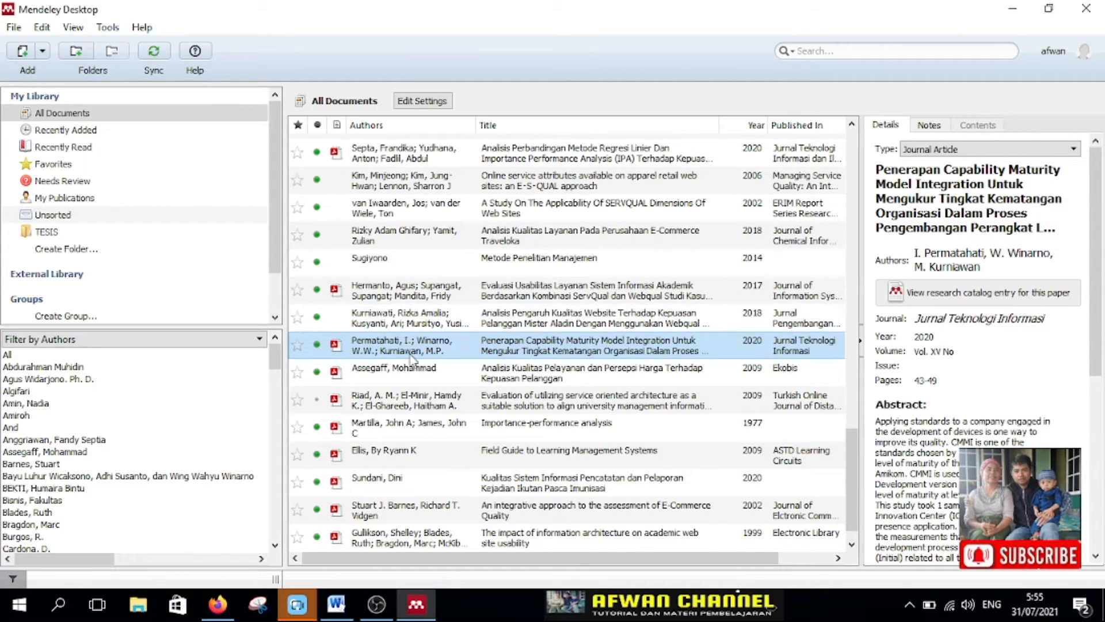
Step: Look at the options for adding documents, including the Add Folder dialog, and cancel without importing a folder
left_click(14, 27)
left_click(276, 24)
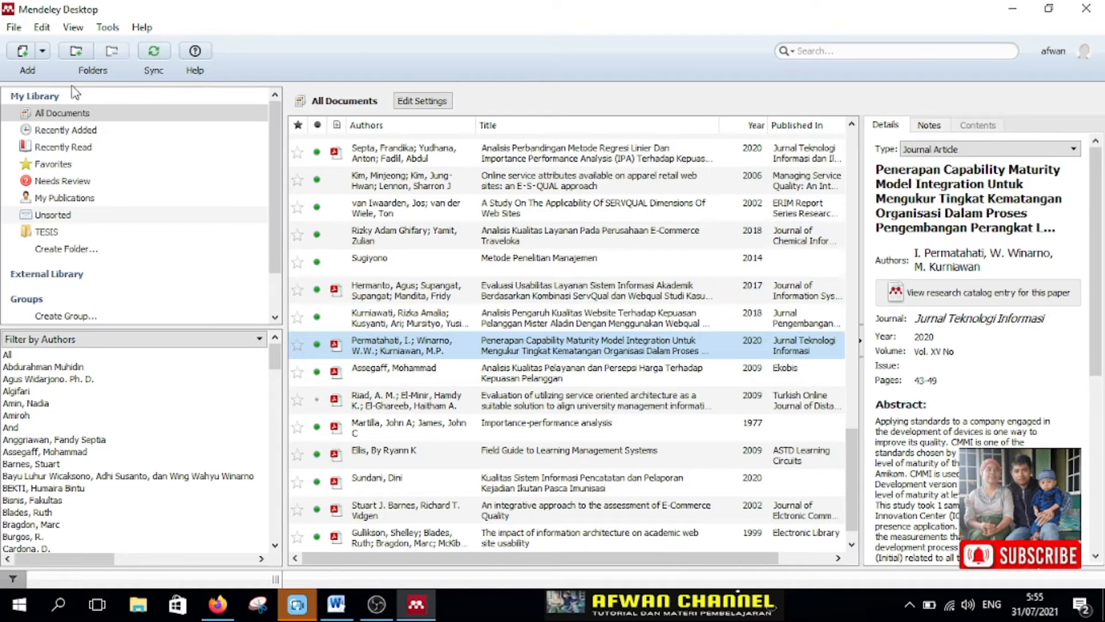
left_click(44, 52)
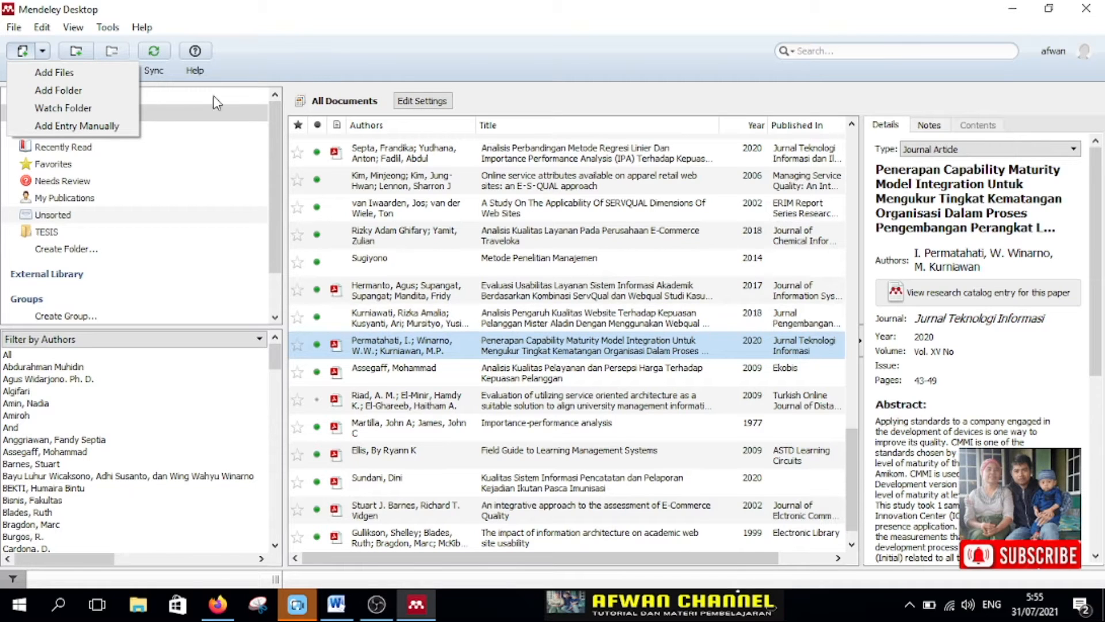
left_click(58, 90)
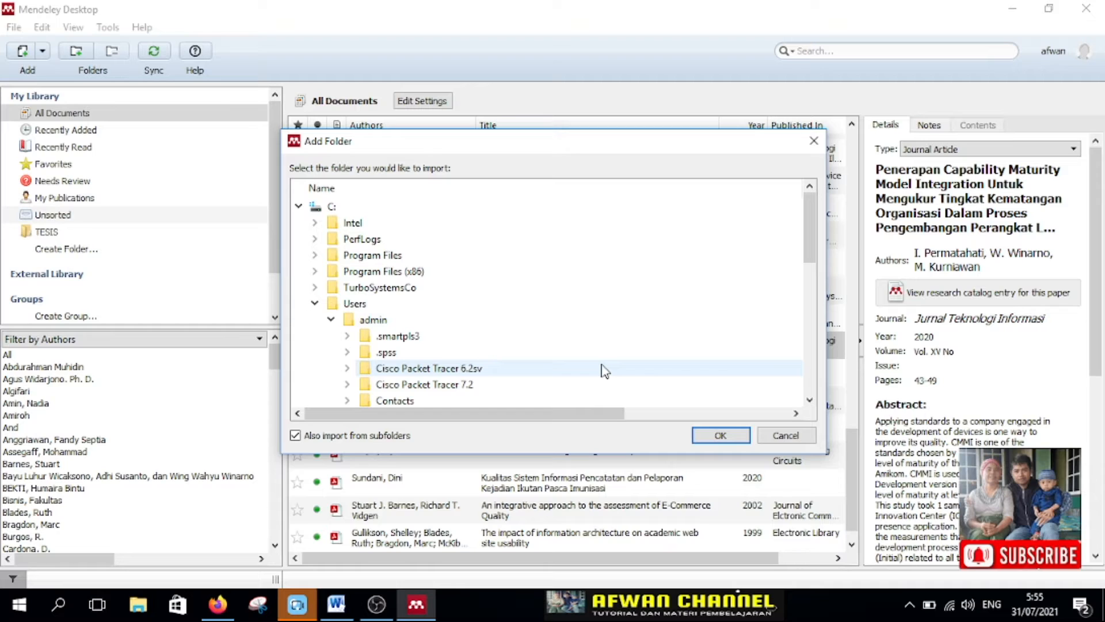
left_click(779, 437)
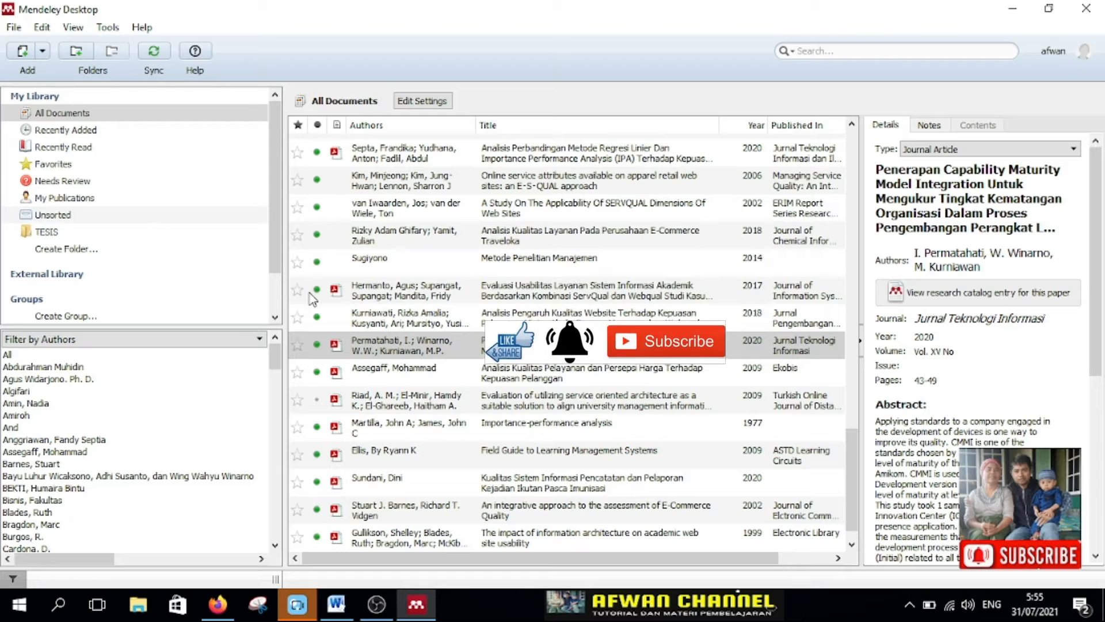
left_click(43, 52)
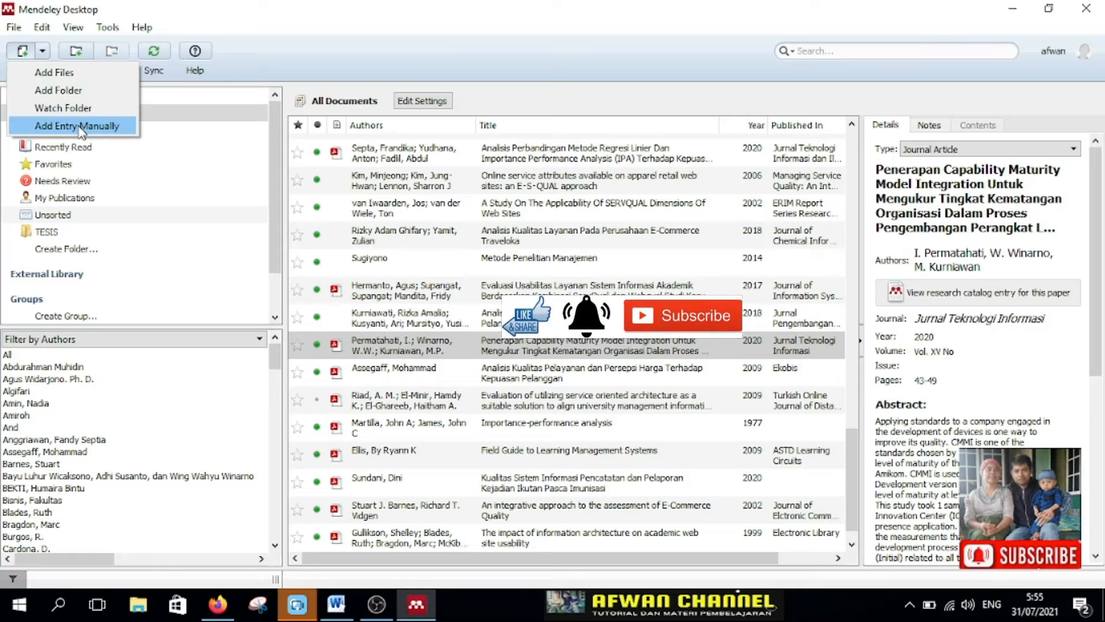
left_click(410, 62)
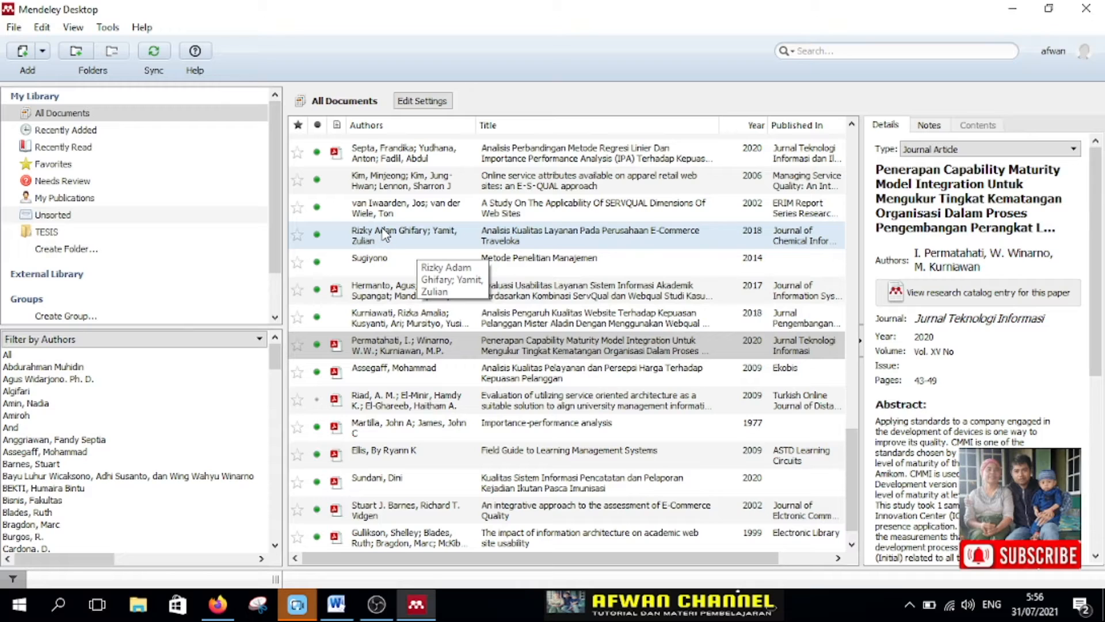
Step: Start a manual library entry and move the New Document dialog aside, over the right part of the document list
left_click(42, 53)
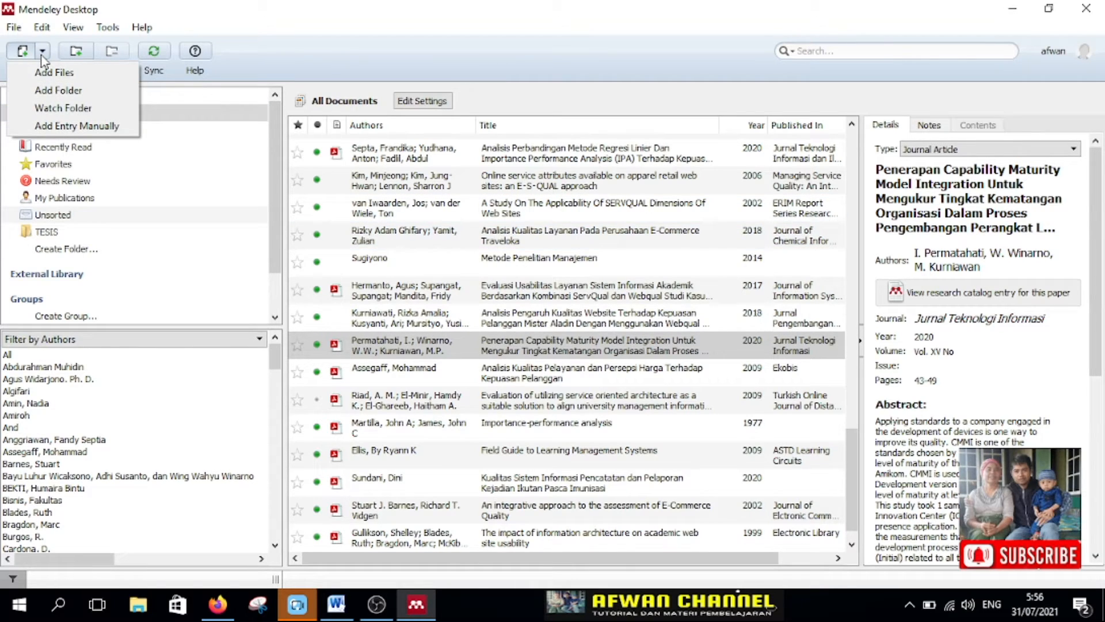
left_click(91, 128)
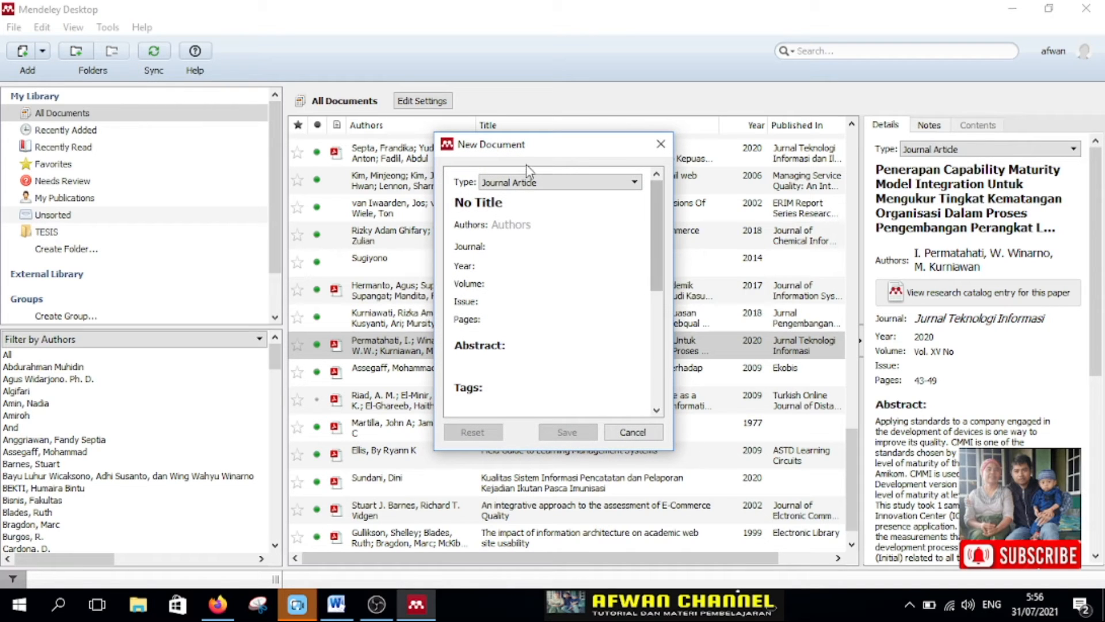
left_click_drag(523, 149, 658, 156)
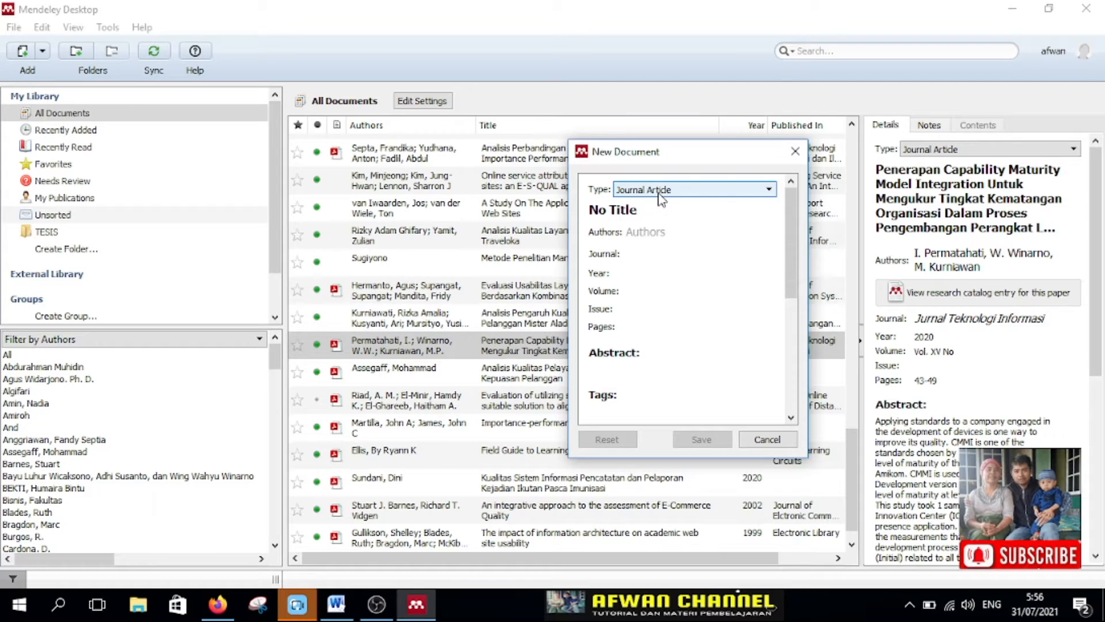
Step: In File Explorer, open the PDF "3. WEBQUAL REGRESI DAN IPA" from BAHAN TESIS > REFERENSI ARTIKEL on drive E: and maximize its window
left_click(141, 605)
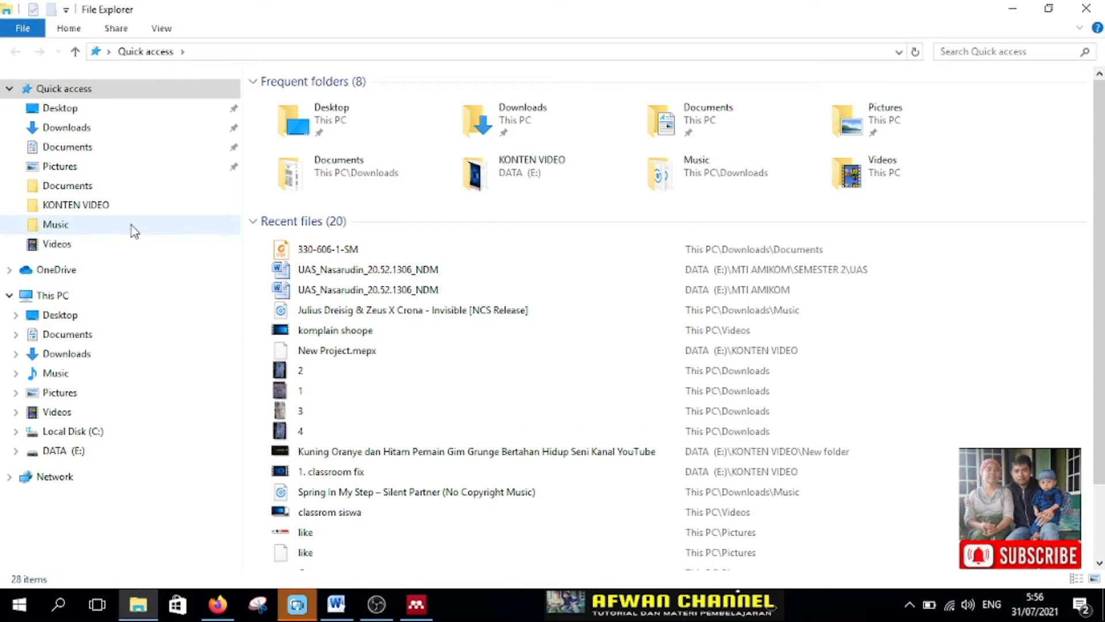
left_click(81, 452)
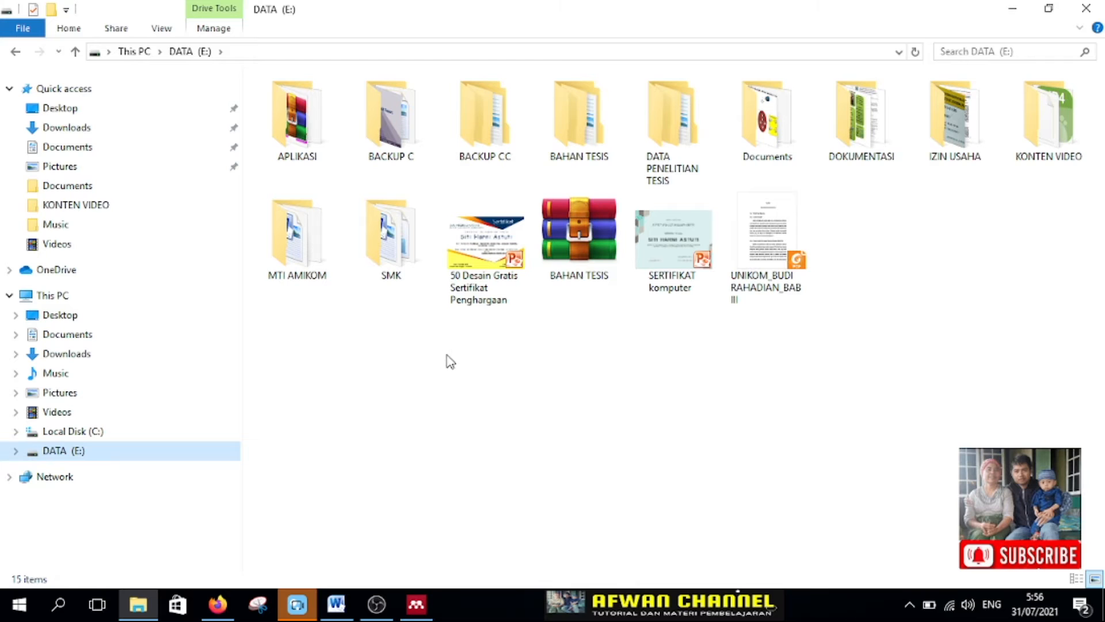
left_click(601, 144)
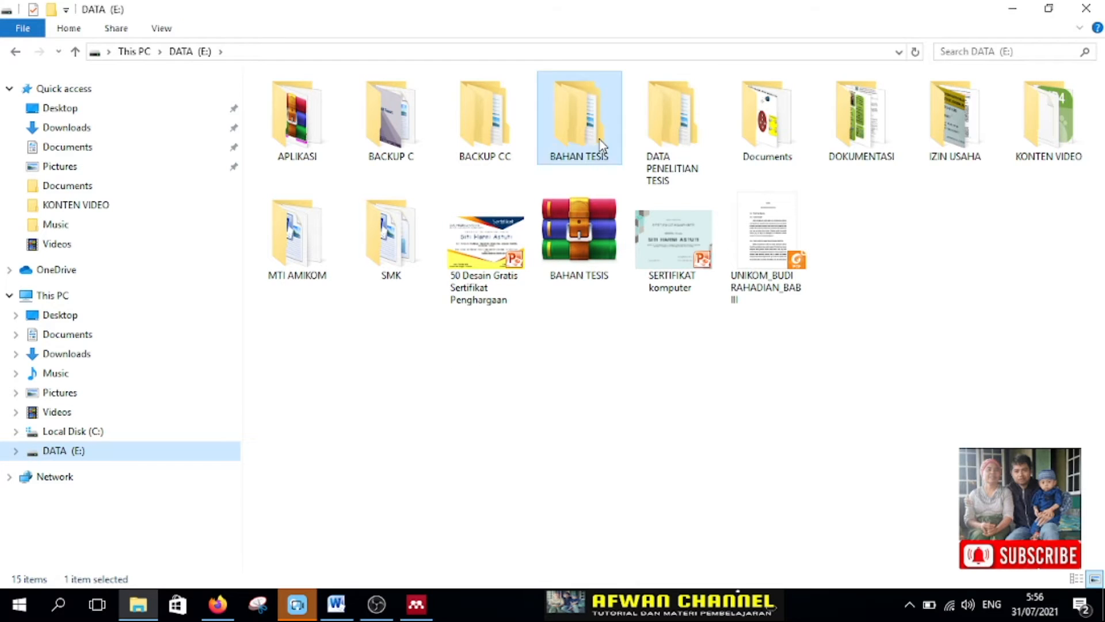
double_click(601, 144)
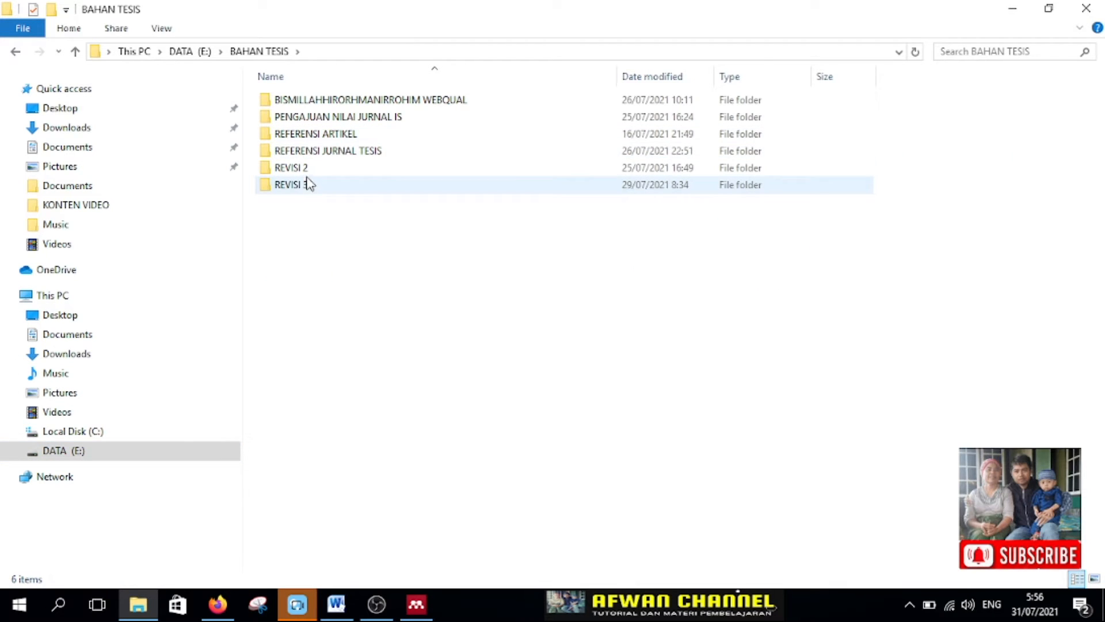
double_click(323, 135)
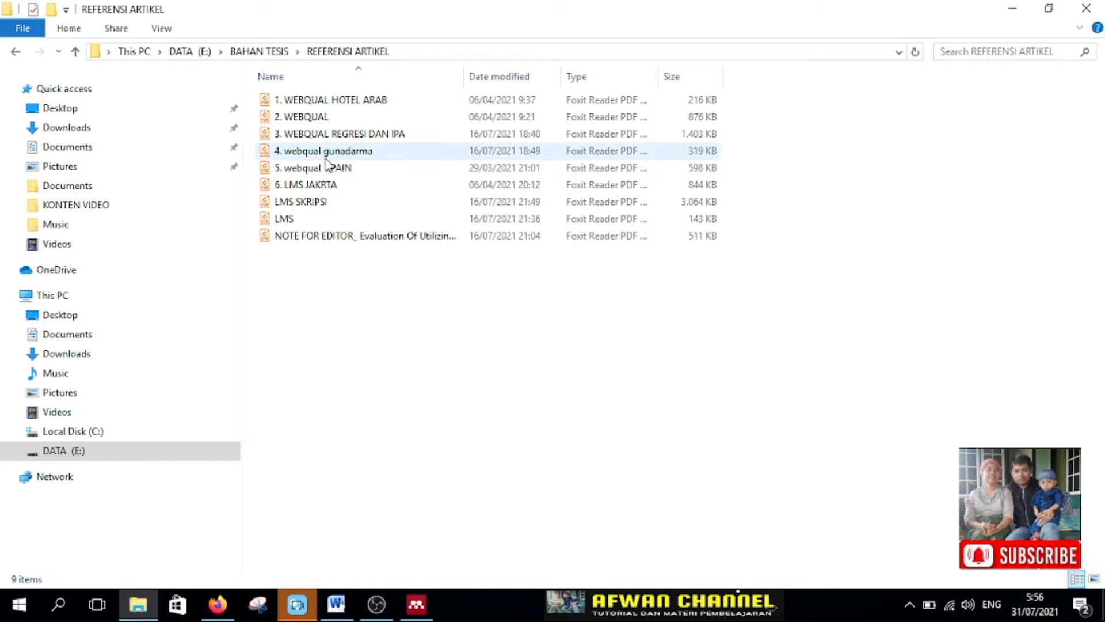
double_click(328, 136)
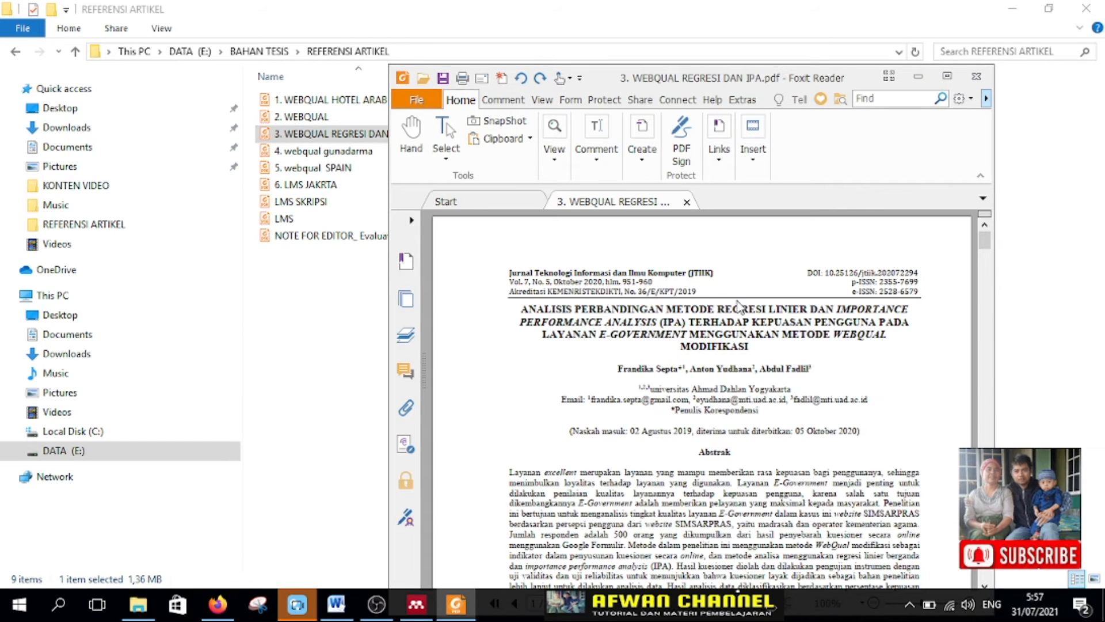
left_click(946, 75)
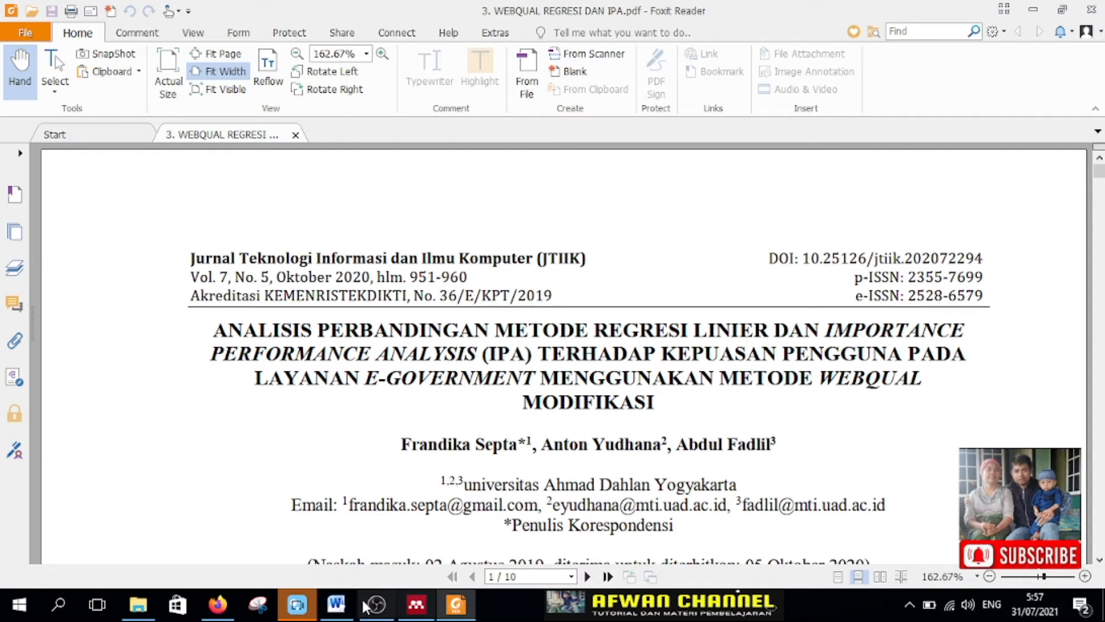
Step: Switch back to Mendeley Desktop and set the new document's type to Journal Article
left_click(334, 604)
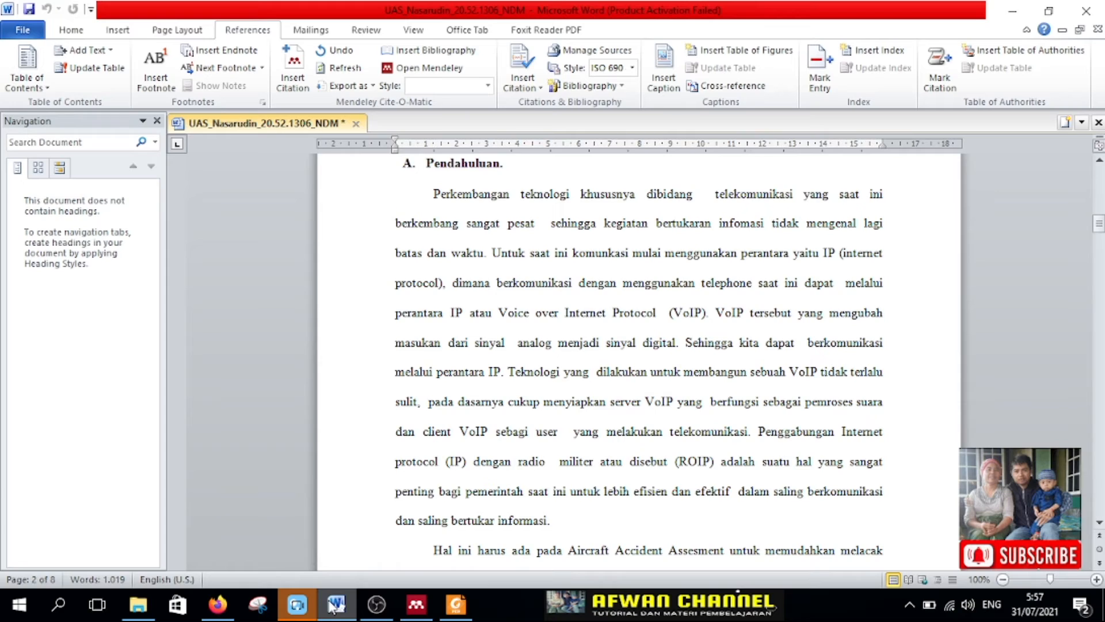
left_click(332, 606)
left_click(416, 605)
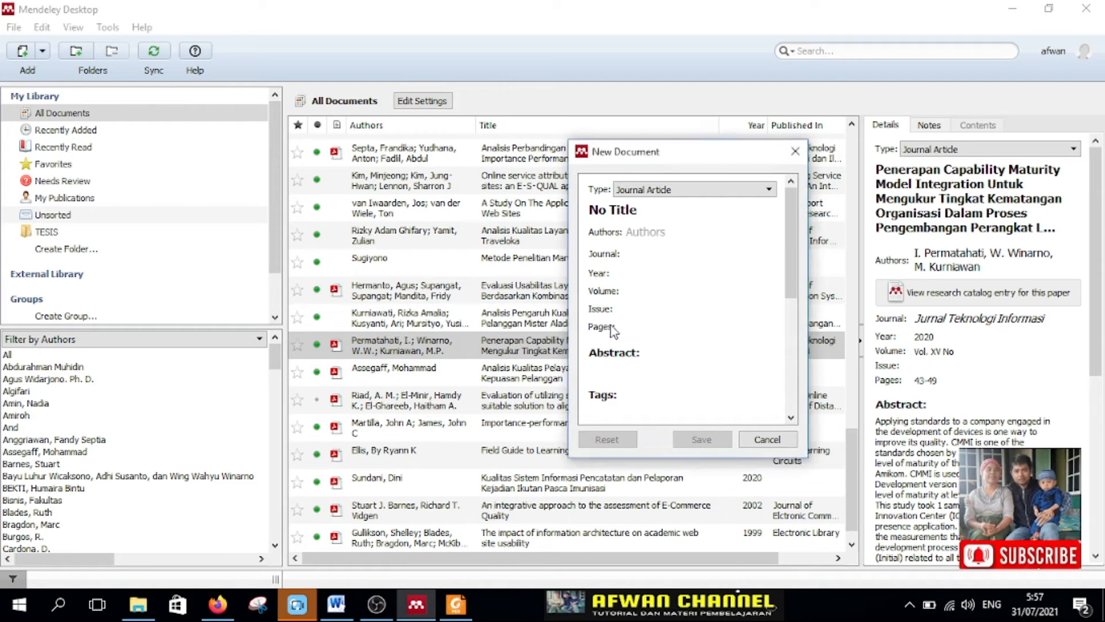
left_click(664, 190)
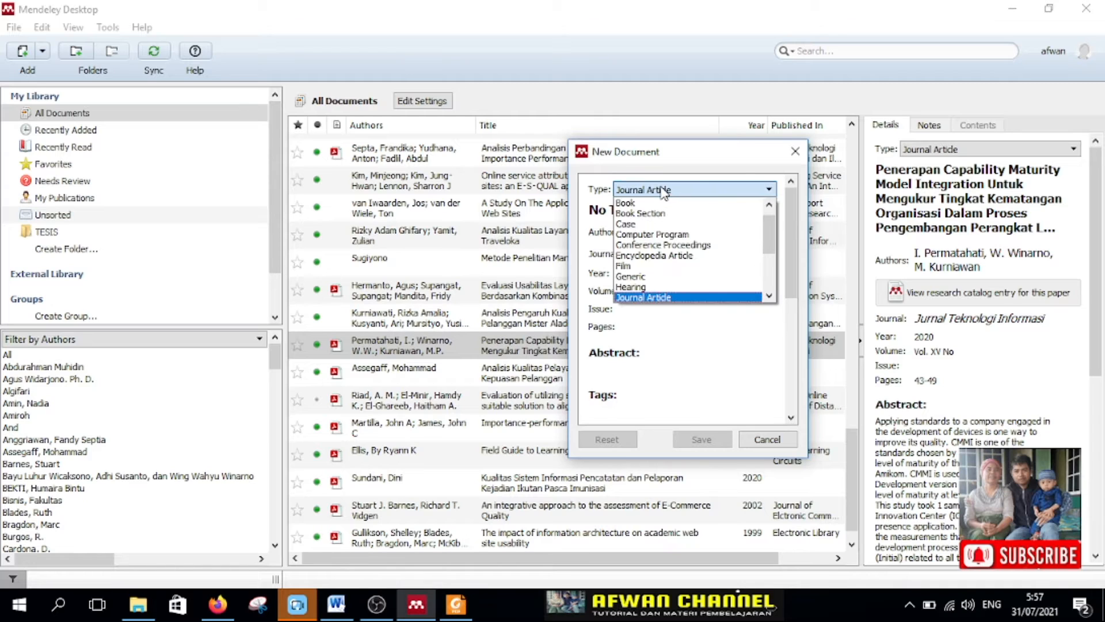
left_click(645, 297)
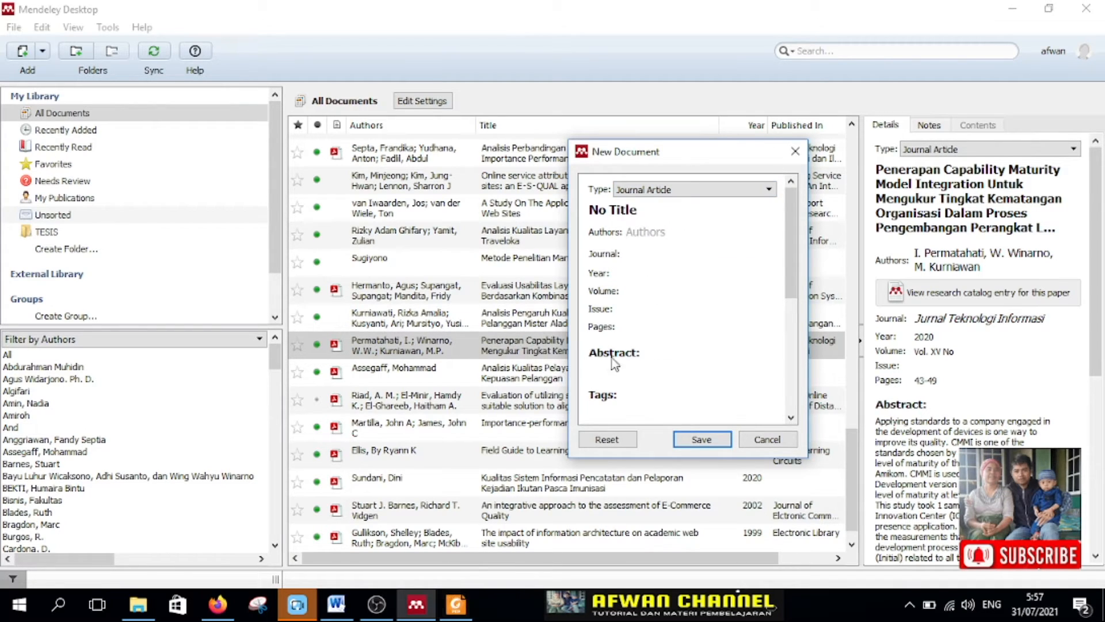
Step: Copy the article's full title from the PDF in Foxit Reader and open the new document's title for editing in Mendeley Desktop
left_click(454, 602)
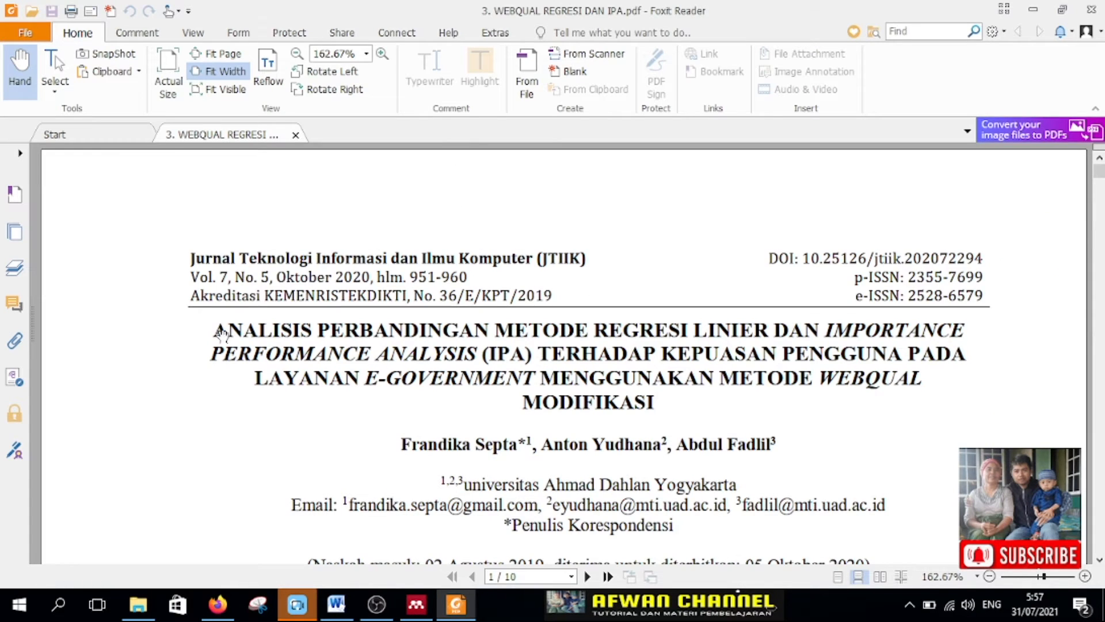
left_click_drag(213, 330, 597, 410)
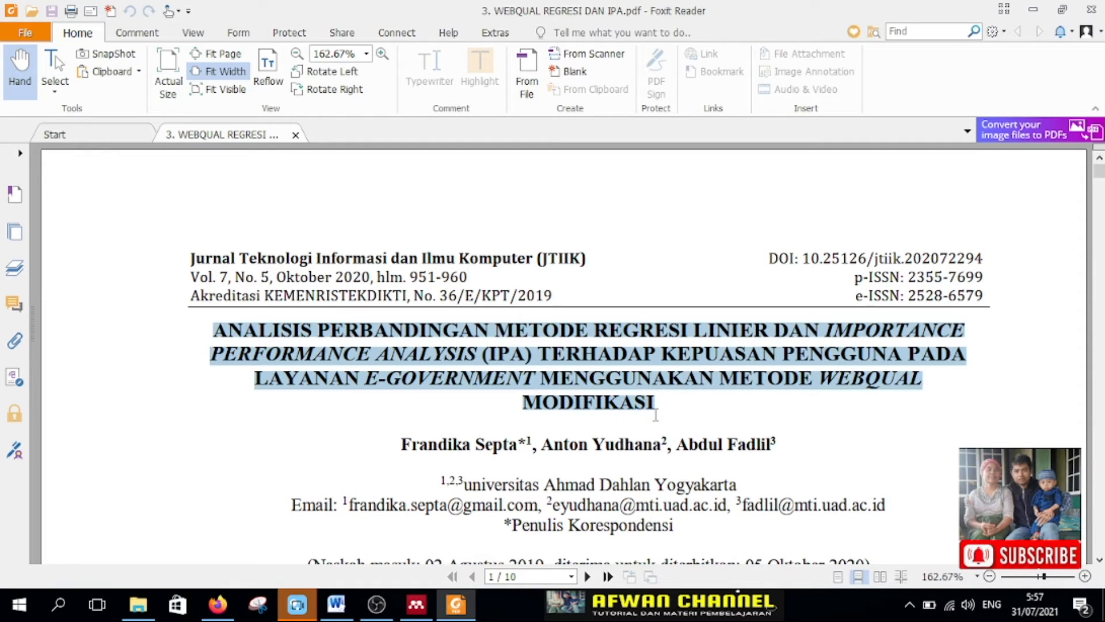
key("ctrl+c")
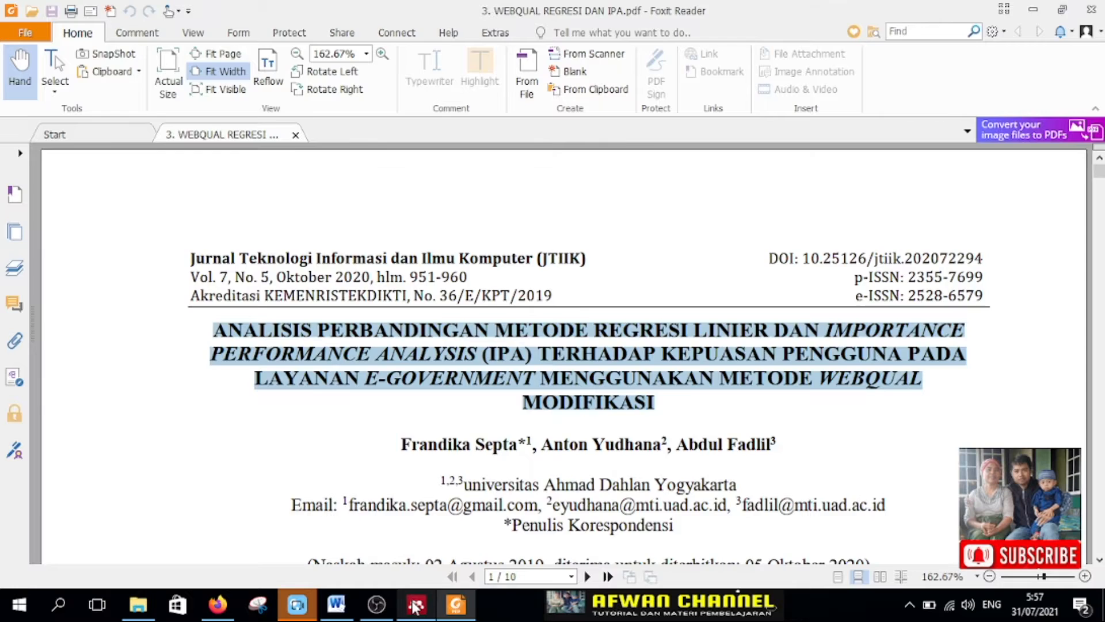
left_click(416, 604)
left_click(619, 210)
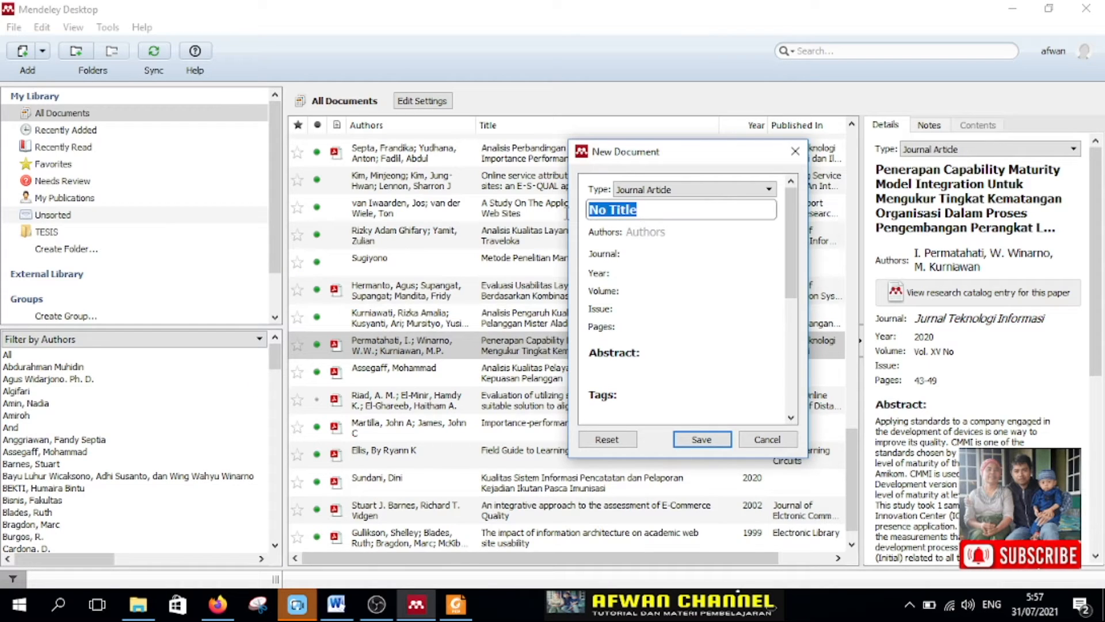
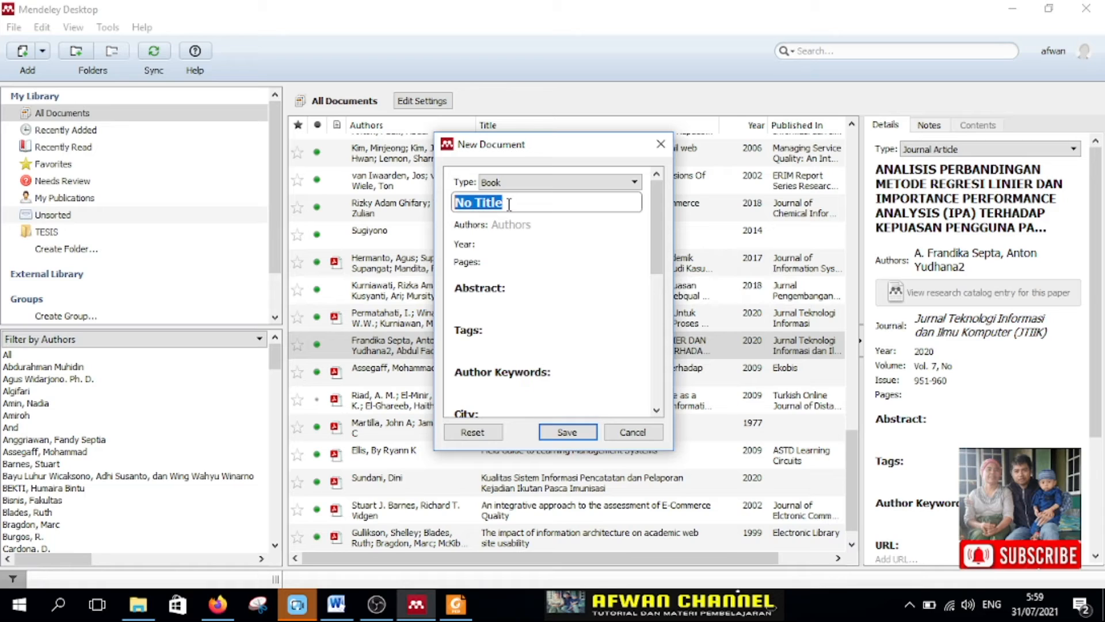
Step: Examine the Book entry's fields in the new document form, from title and authors to publisher and URL, and cancel the entry
left_click(514, 225)
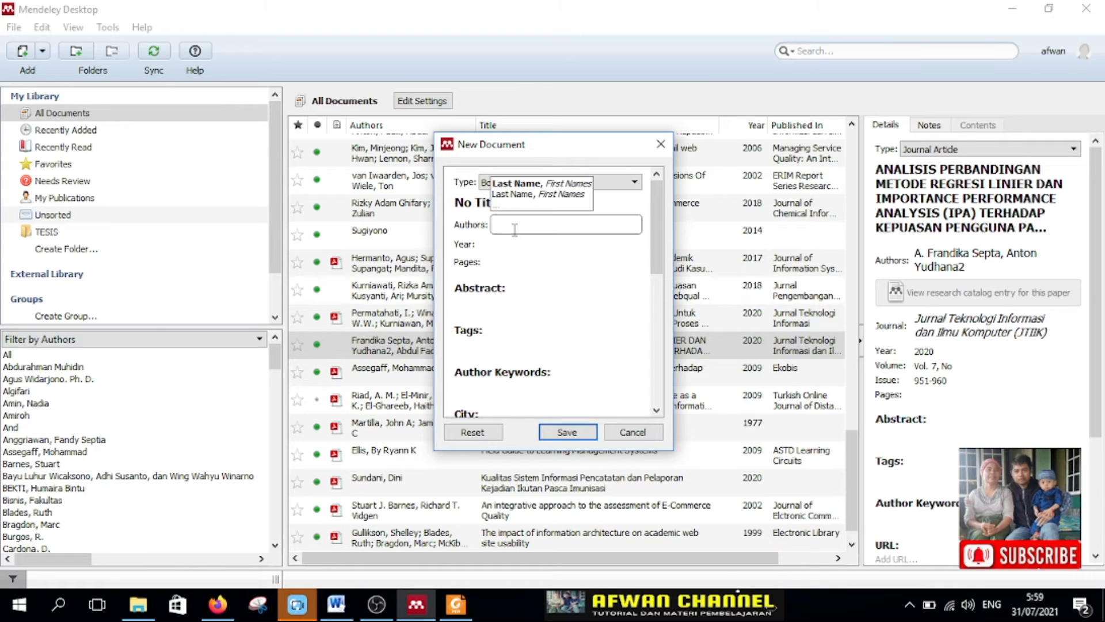
left_click(502, 246)
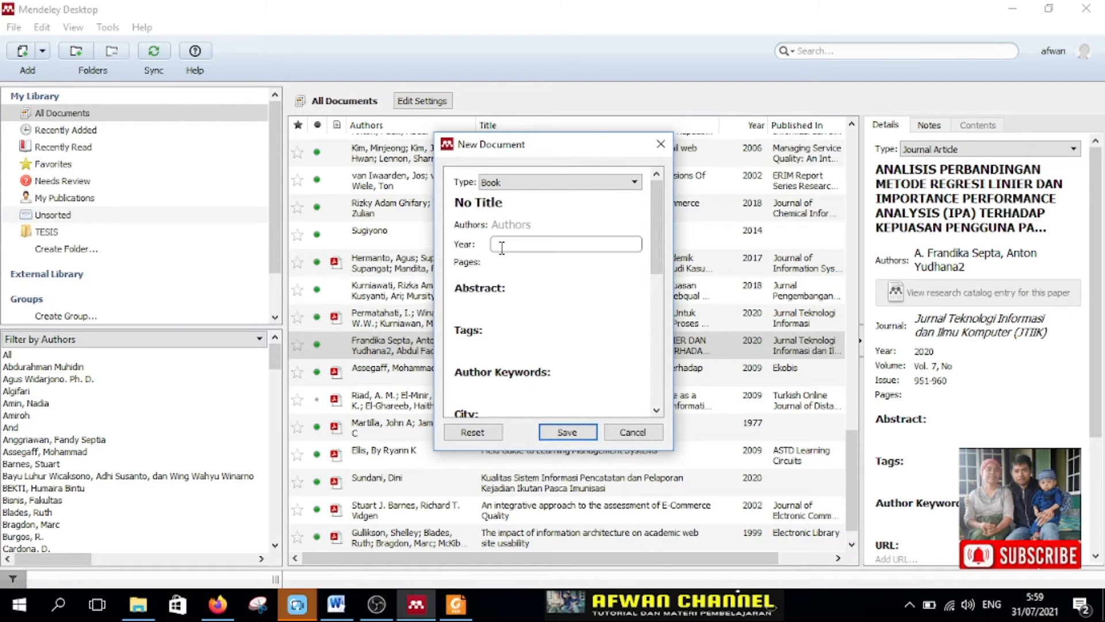
scroll(520, 299, "down", 1)
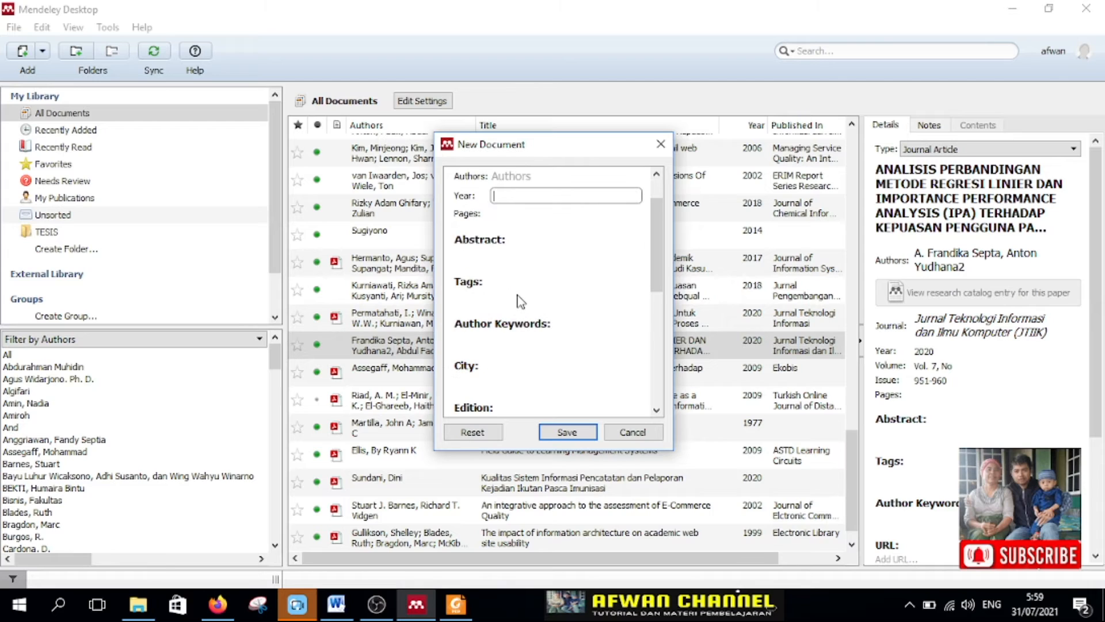
scroll(520, 299, "down", 1)
left_click(507, 320)
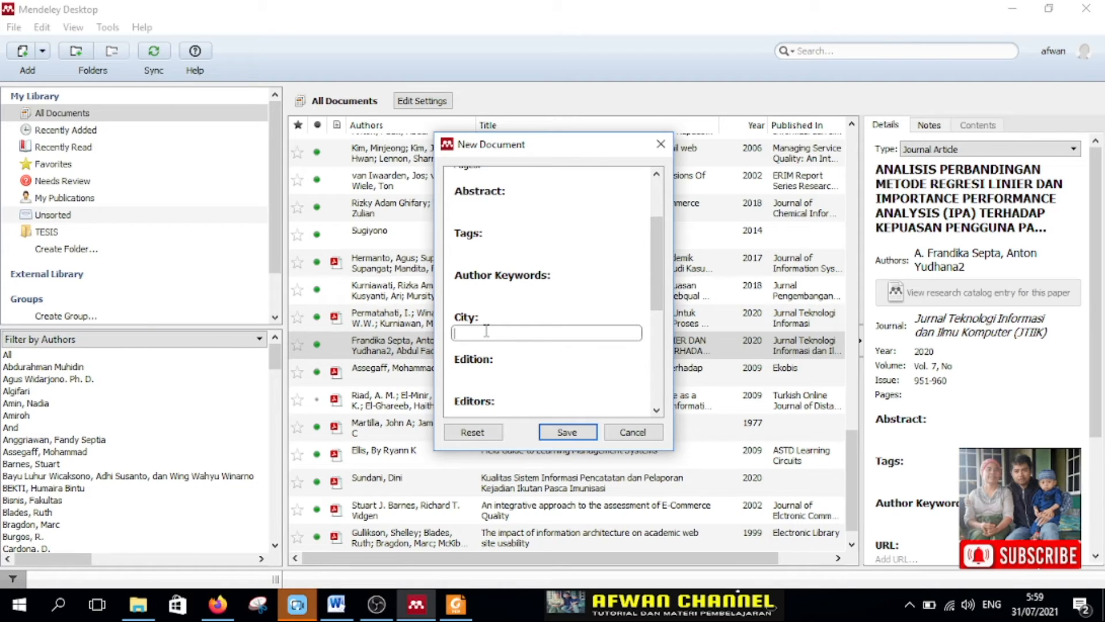
scroll(501, 392, "down", 1)
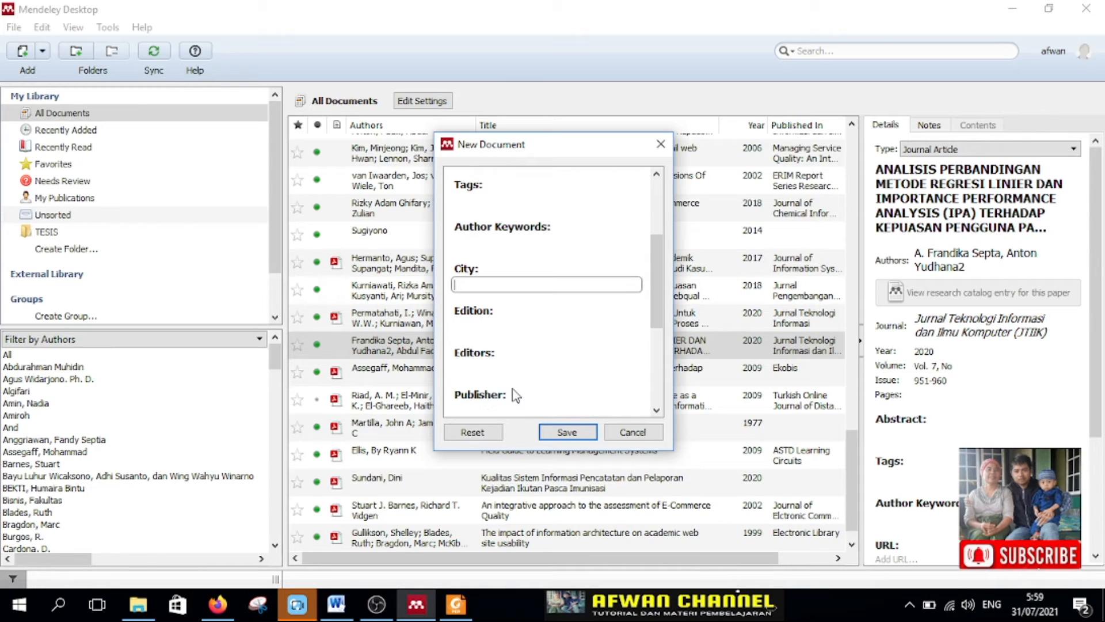
left_click(504, 409)
scroll(538, 397, "down", 1)
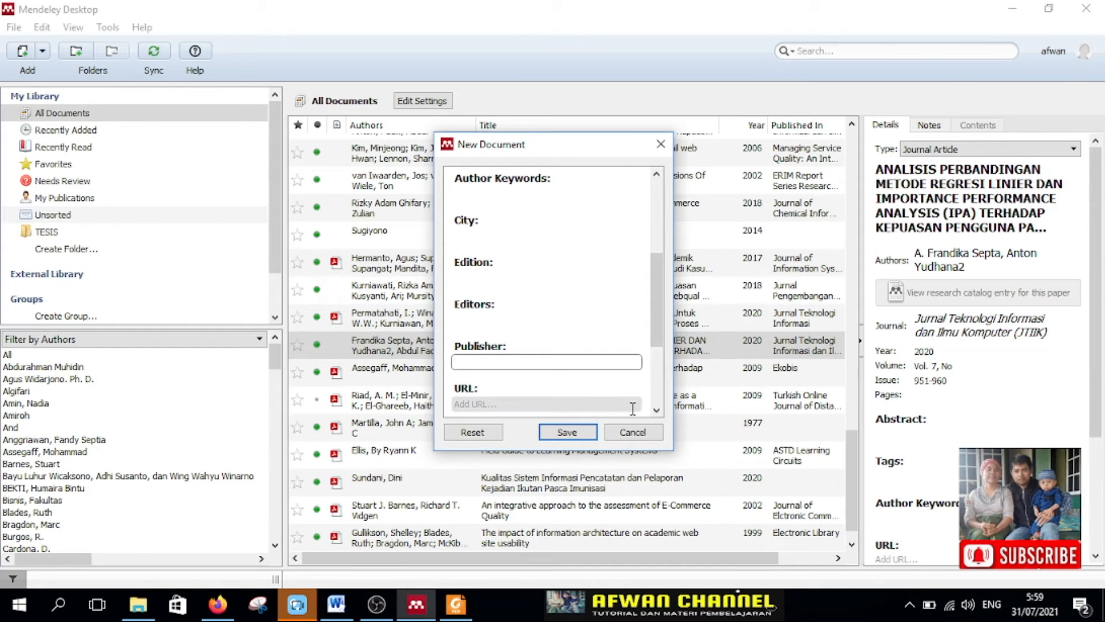
left_click(655, 351)
left_click_drag(659, 334, 651, 193)
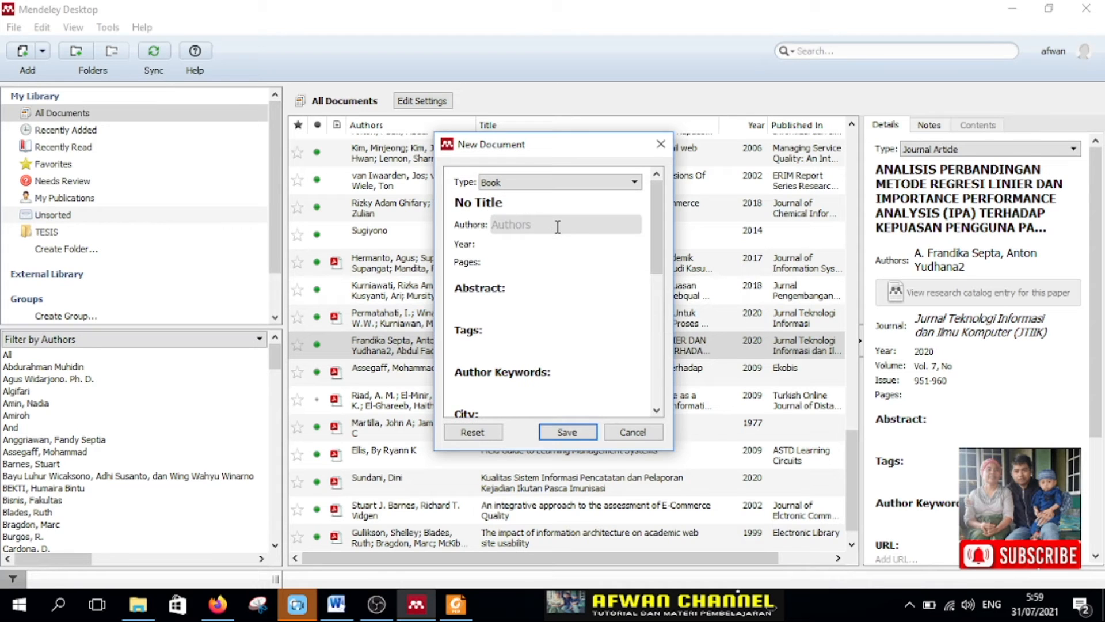
left_click(631, 432)
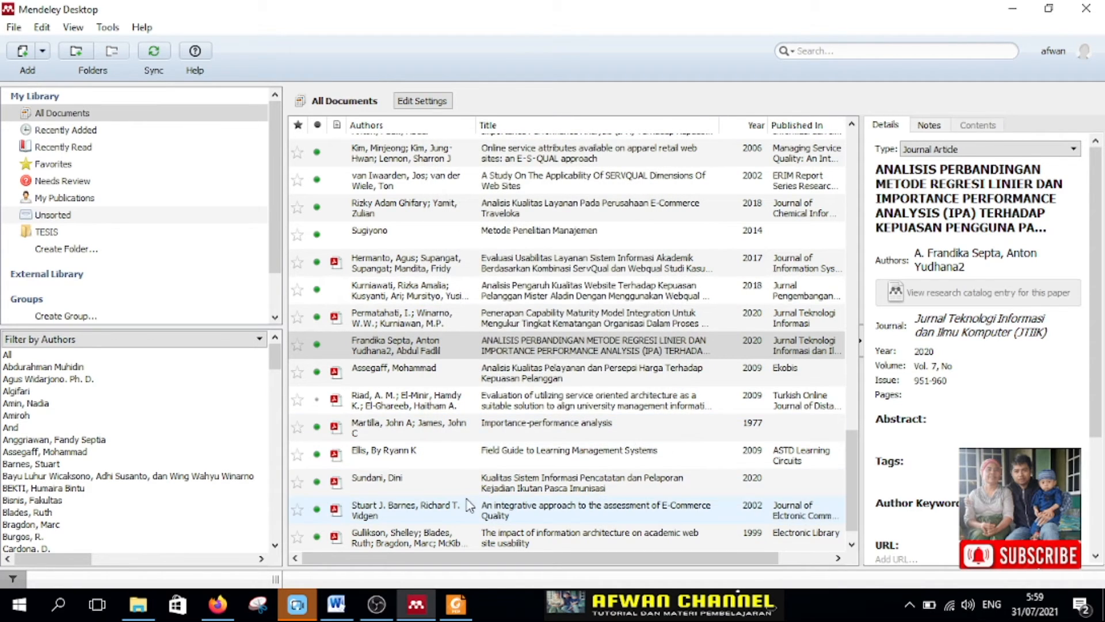
Step: Browse the library's document list and examine the details of the 2018 book "Metode Penelitian Kuantitatif, Kualitatif, dan R&D."
scroll(439, 431, "down", 1)
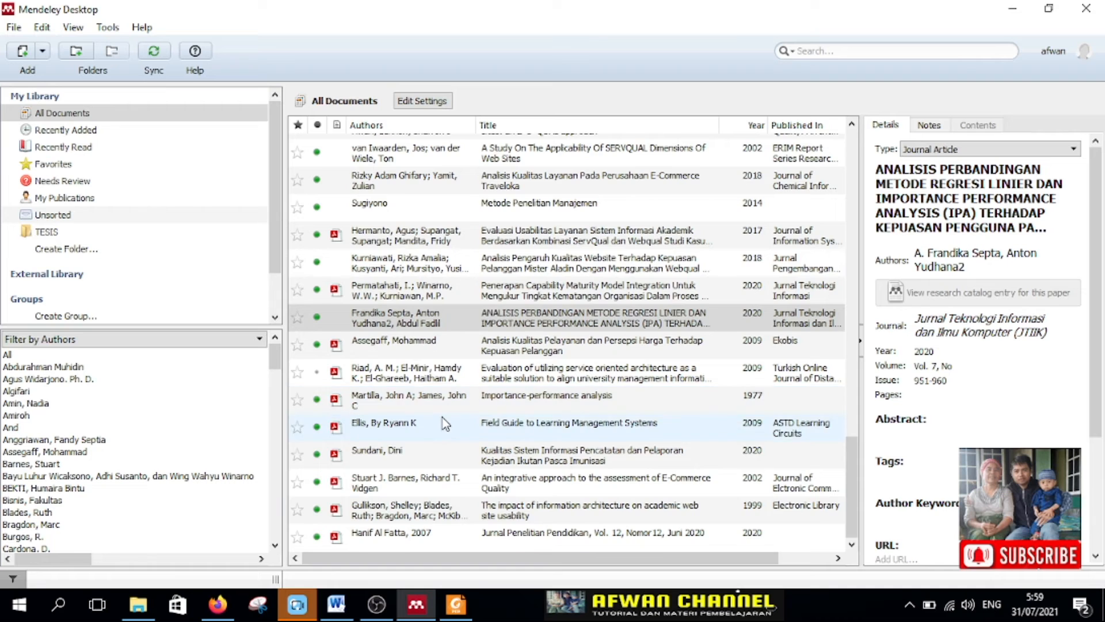
scroll(444, 423, "up", 5)
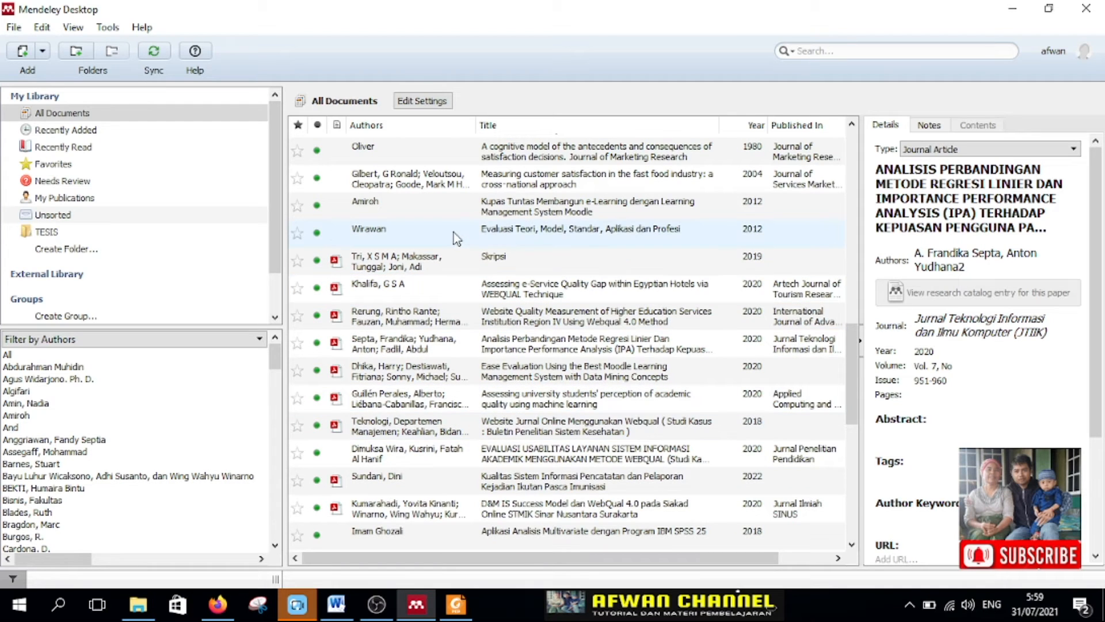
scroll(437, 245, "up", 3)
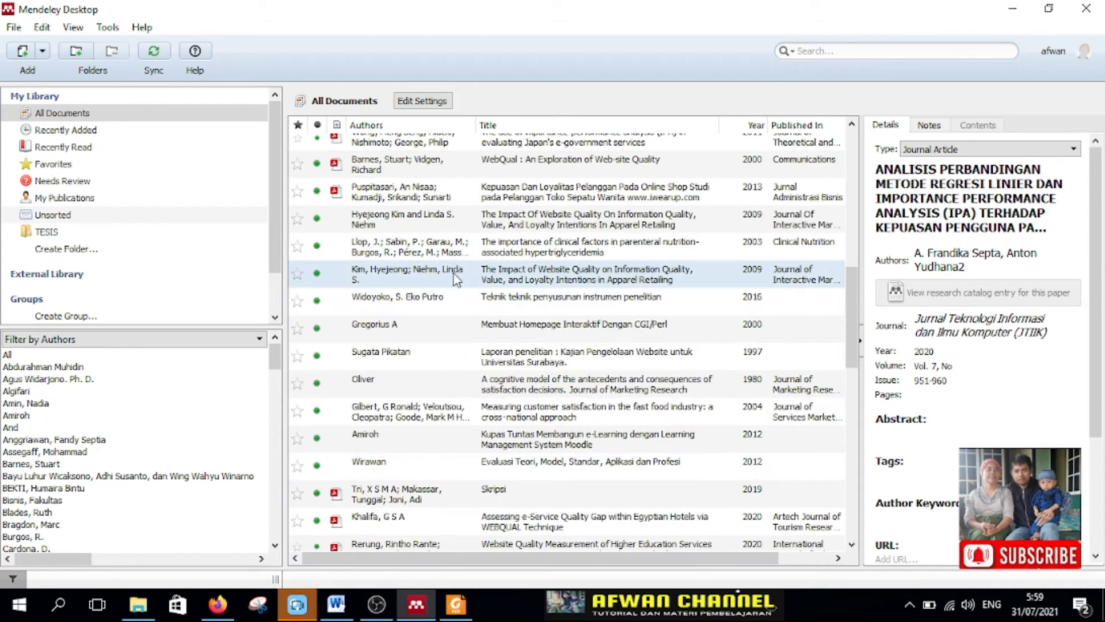
scroll(455, 285, "up", 4)
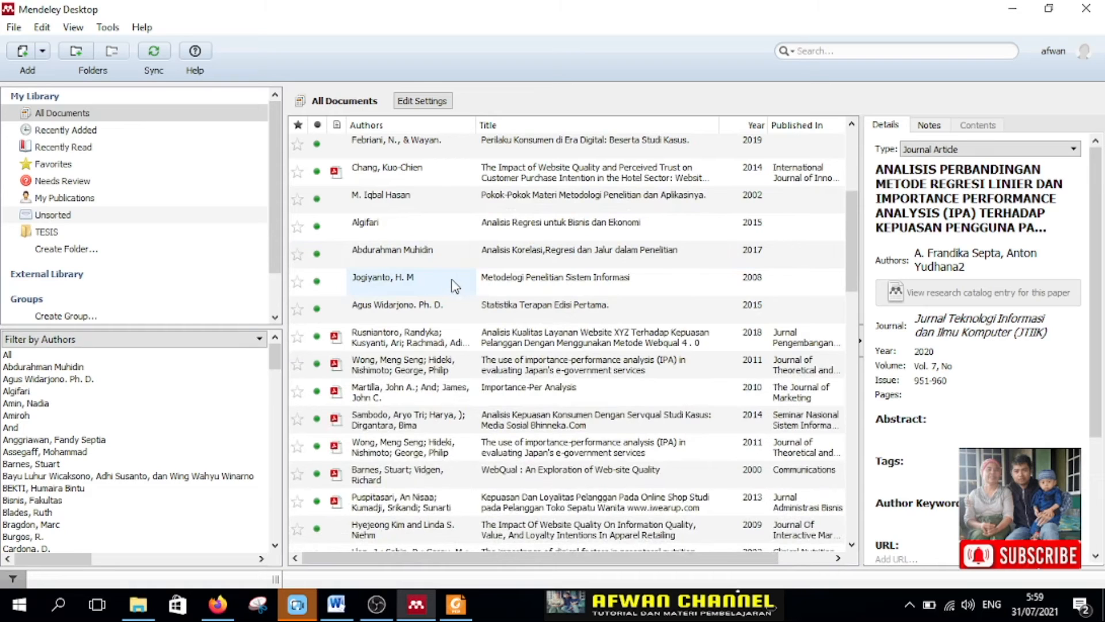
scroll(455, 285, "up", 2)
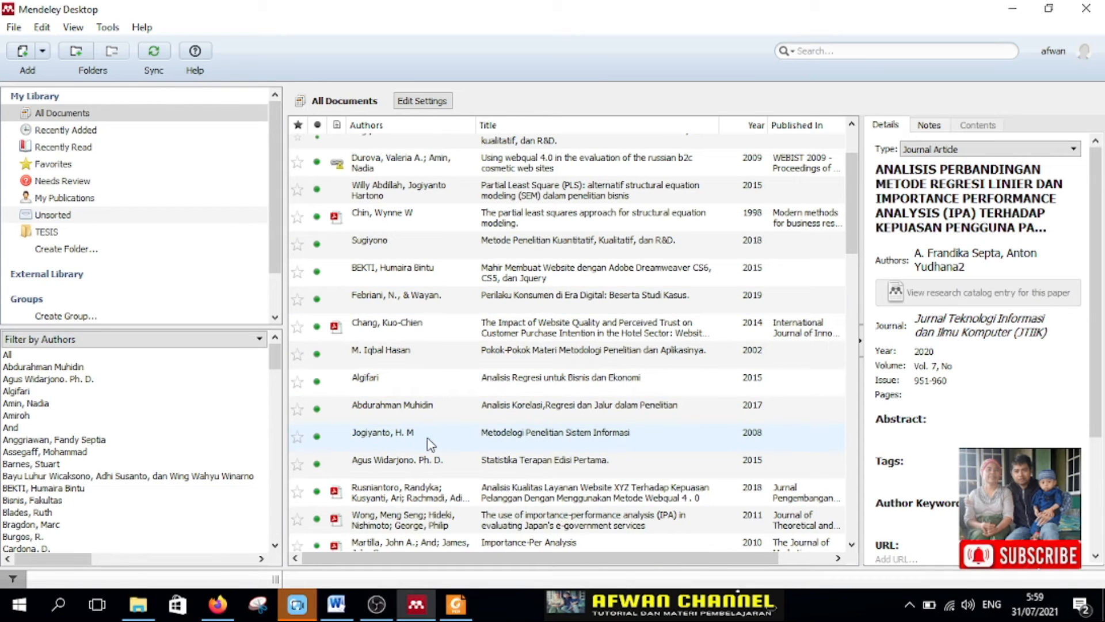
left_click(397, 252)
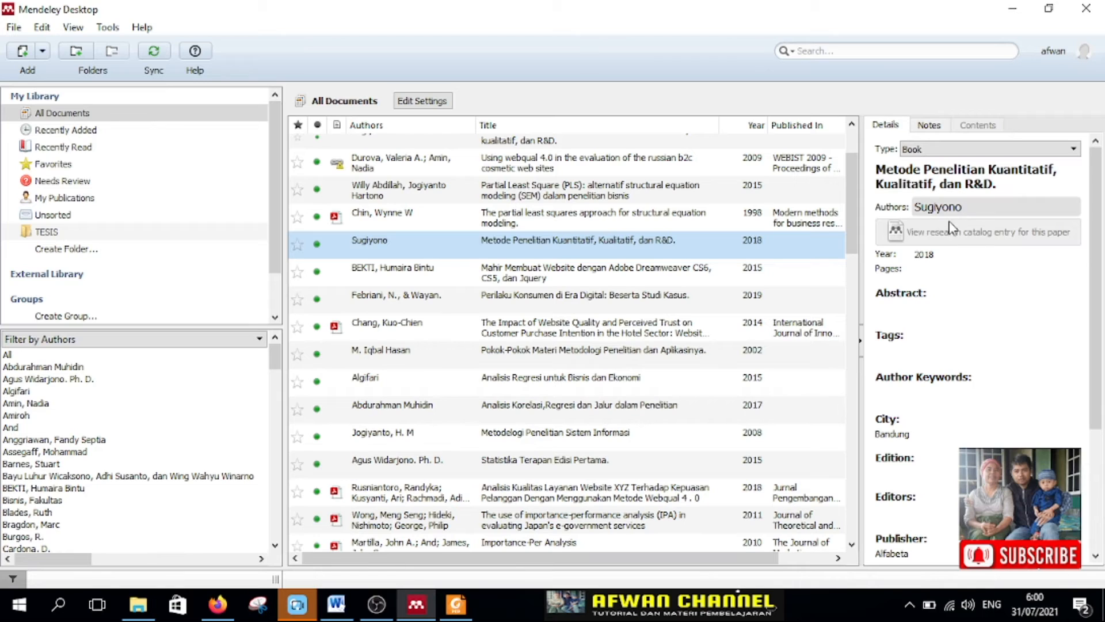
scroll(985, 346, "down", 3)
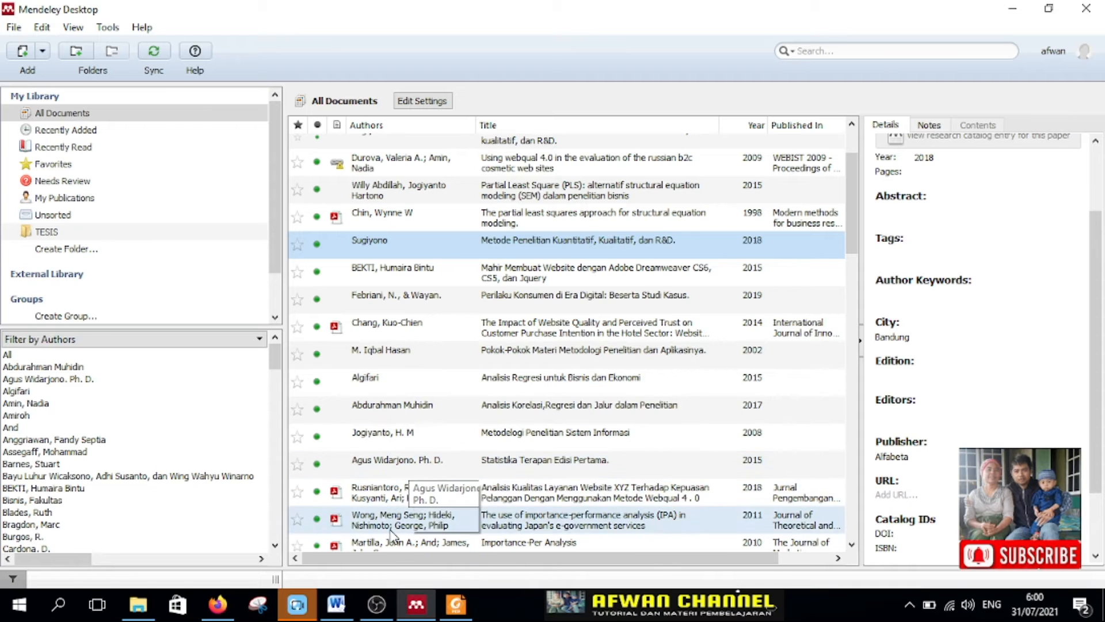
Step: Switch to the Word document and place the cursor at the end of the first Pendahuluan paragraph, after "saling bertukar informasi."
left_click(336, 606)
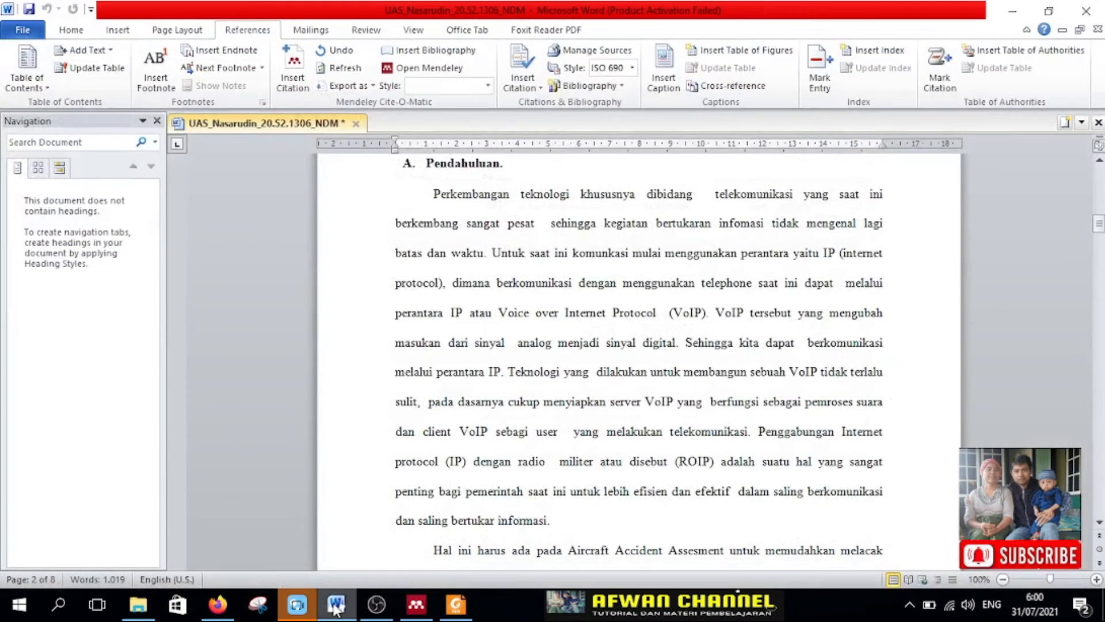
scroll(537, 315, "down", 2)
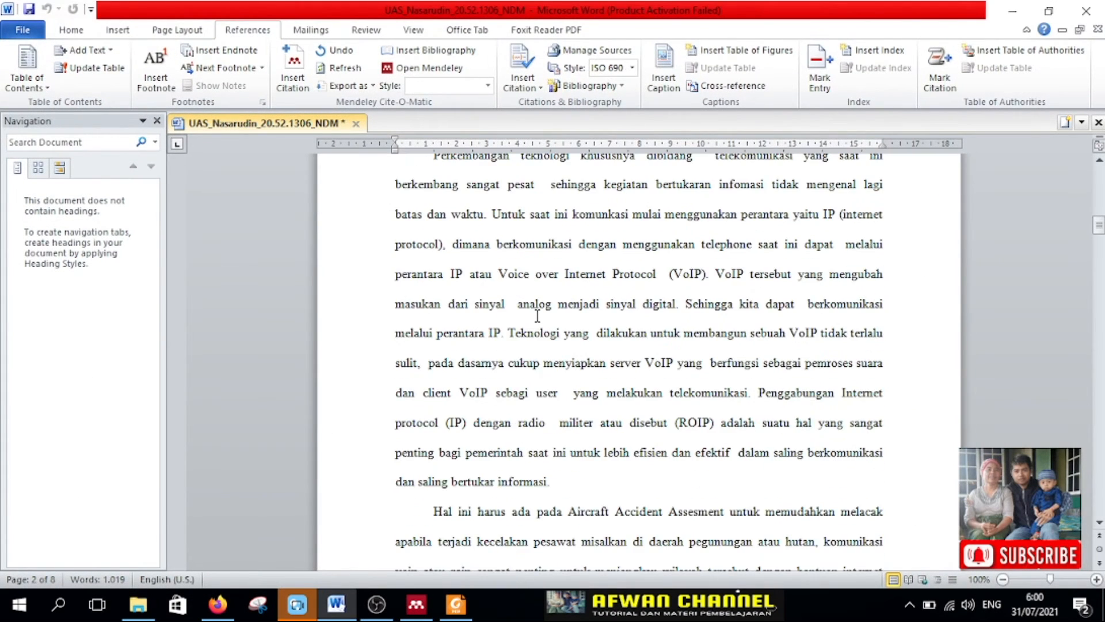
left_click(578, 490)
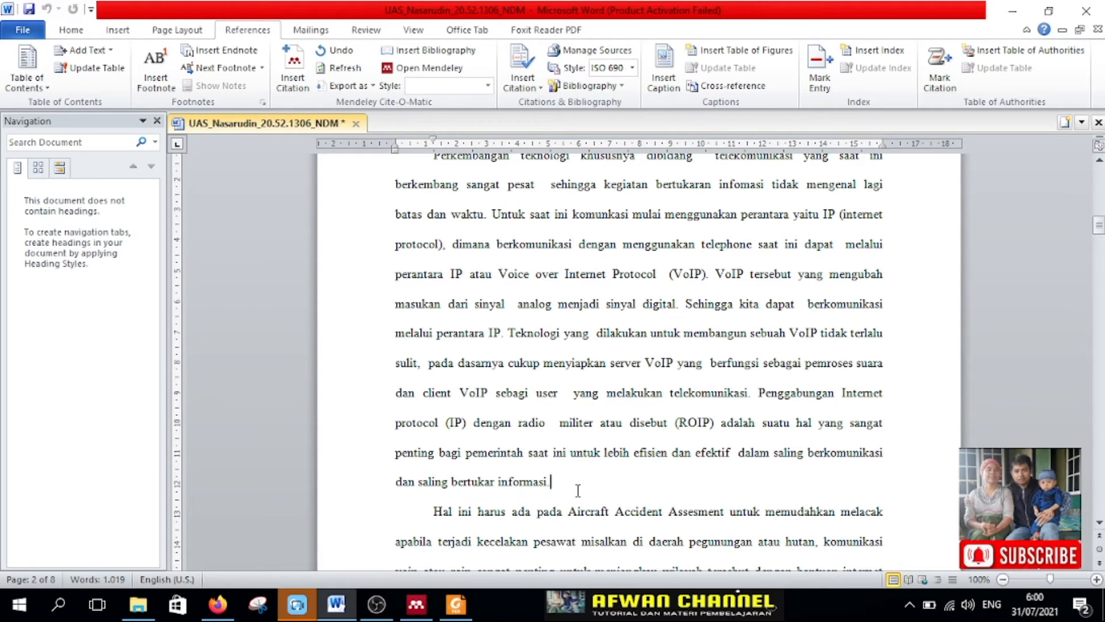
scroll(592, 484, "up", 1)
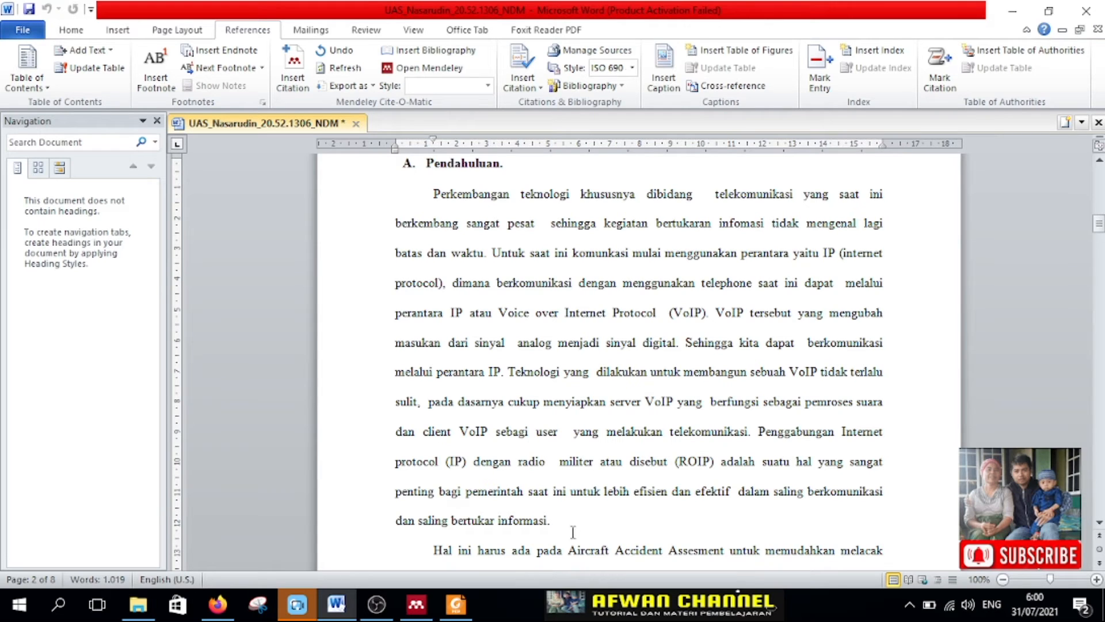
scroll(586, 527, "down", 1)
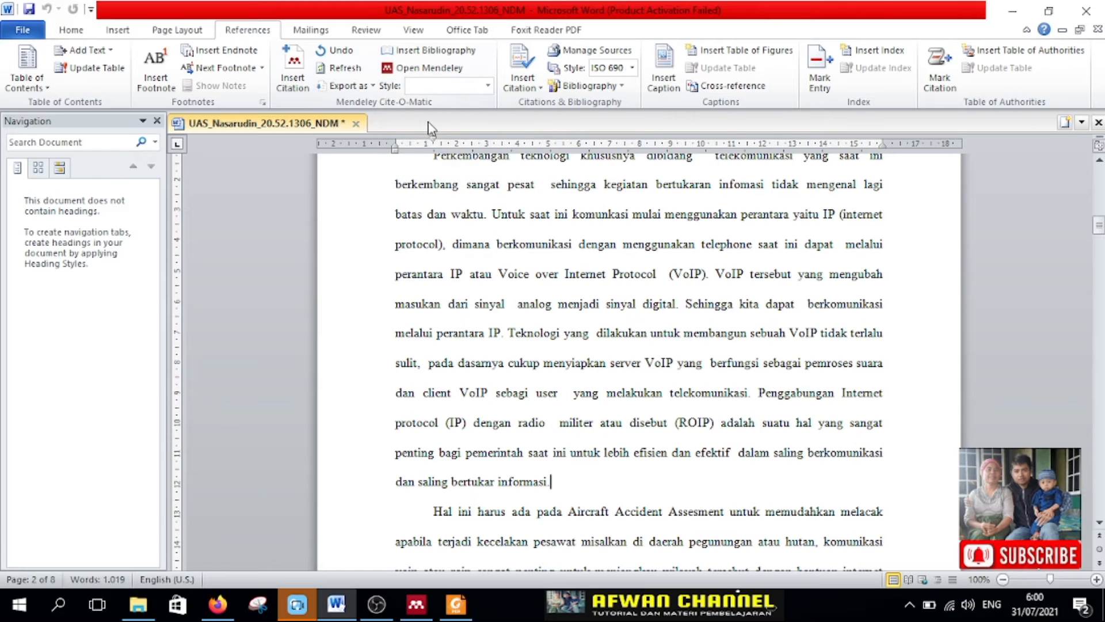
left_click(297, 86)
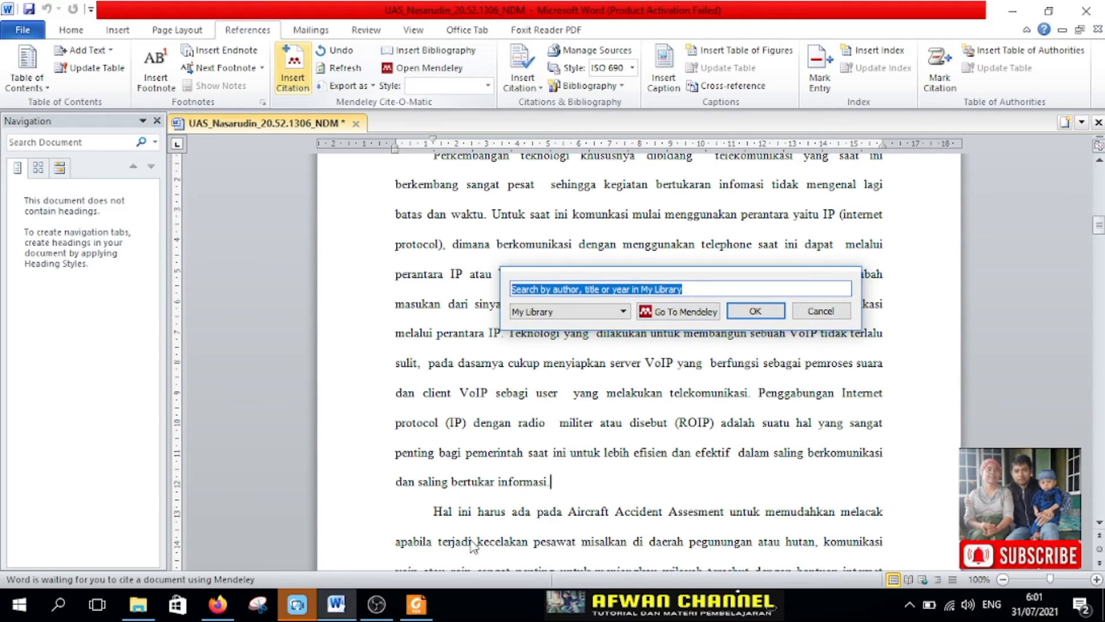
left_click(415, 605)
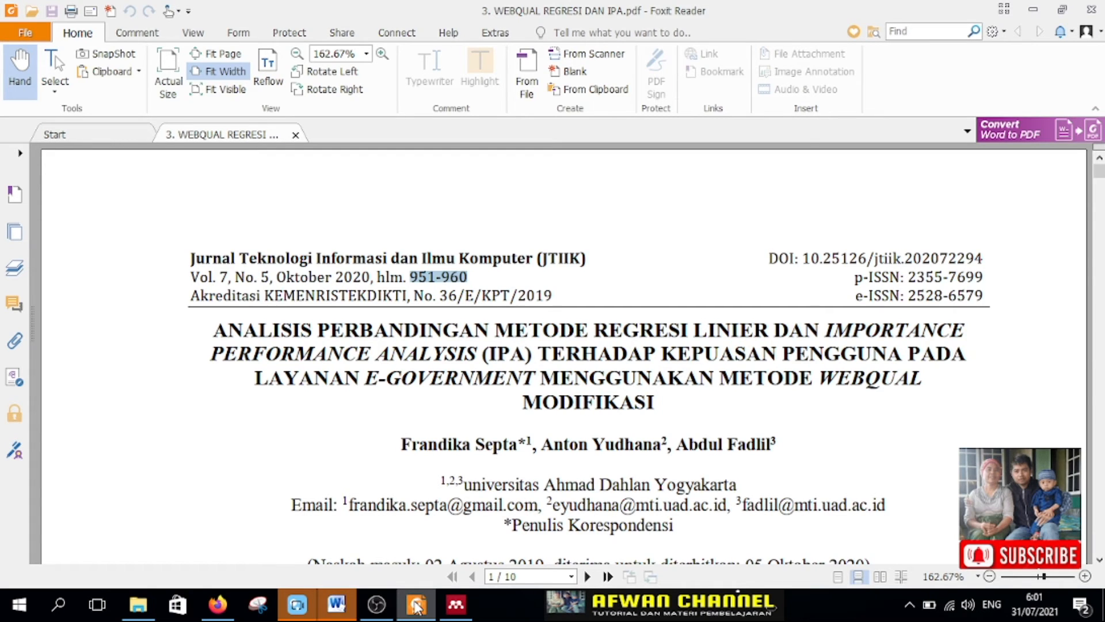
left_click(337, 604)
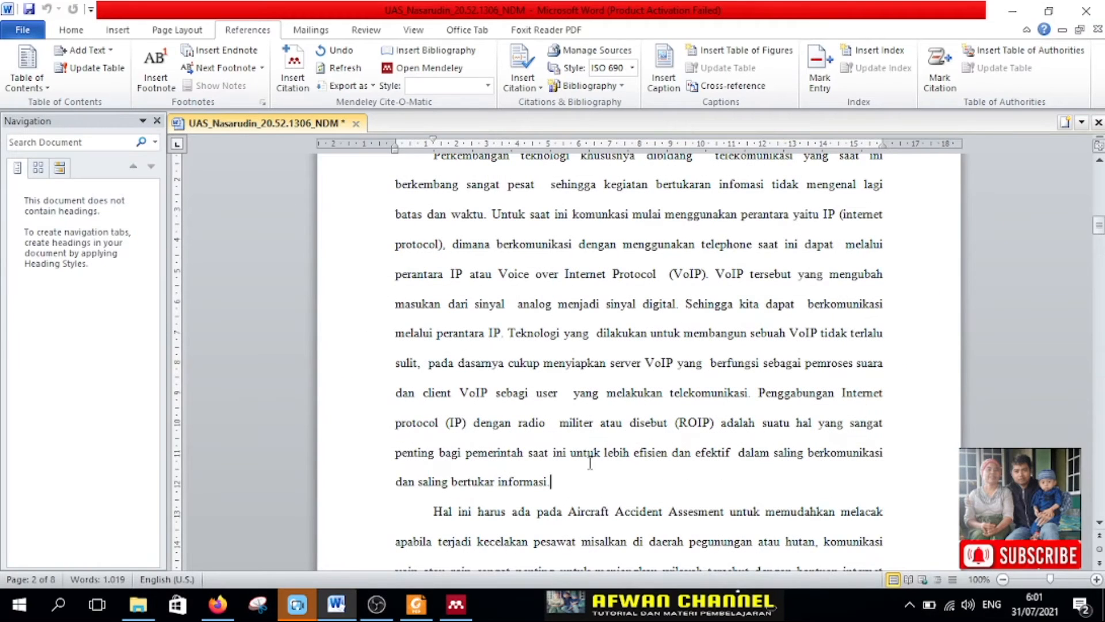
Step: Start a Mendeley citation at the cursor and try searching My Library for "pradi"
left_click(293, 69)
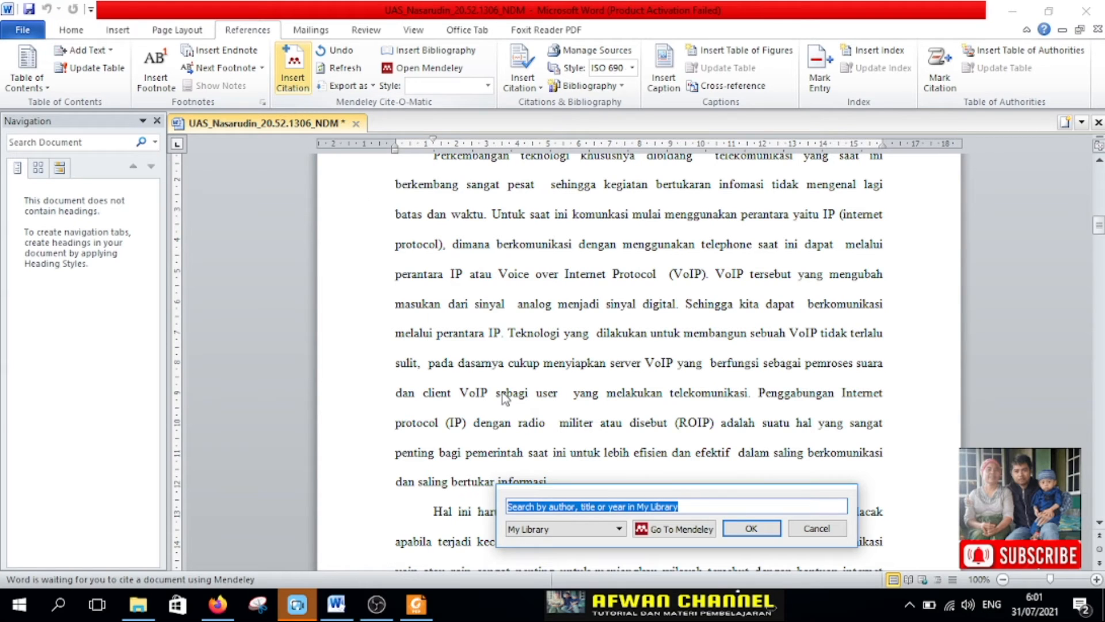
type("pr")
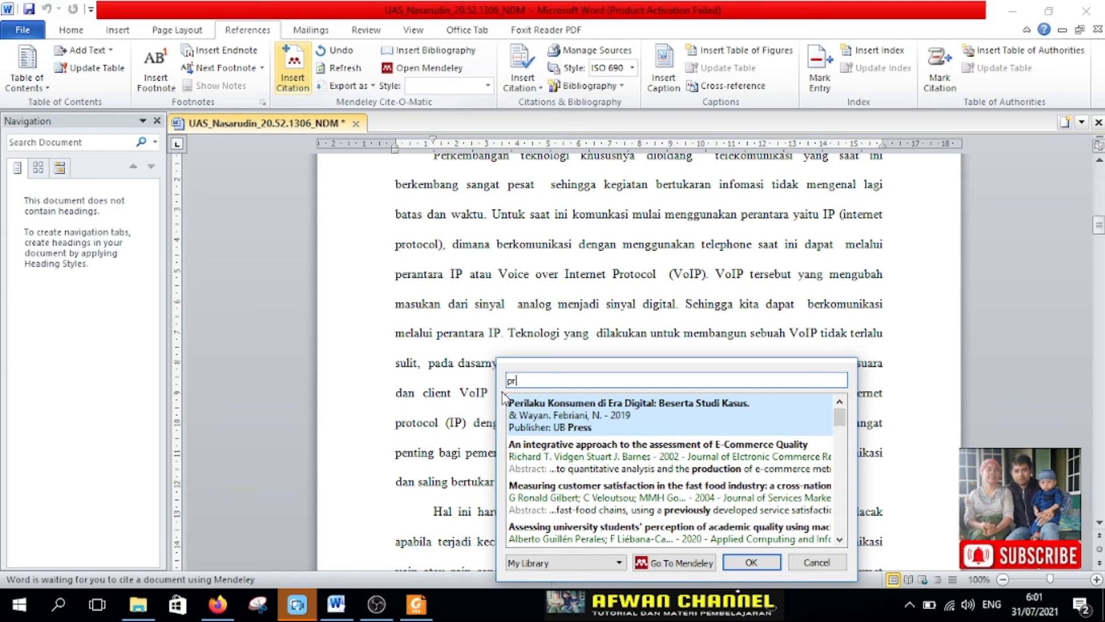
type("a")
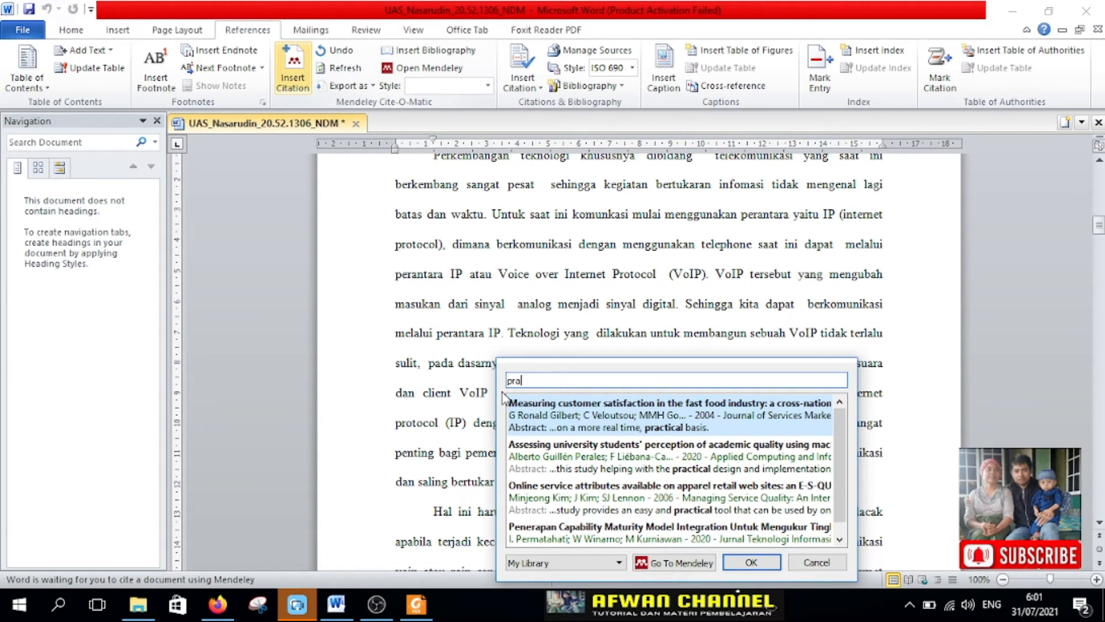
type("di")
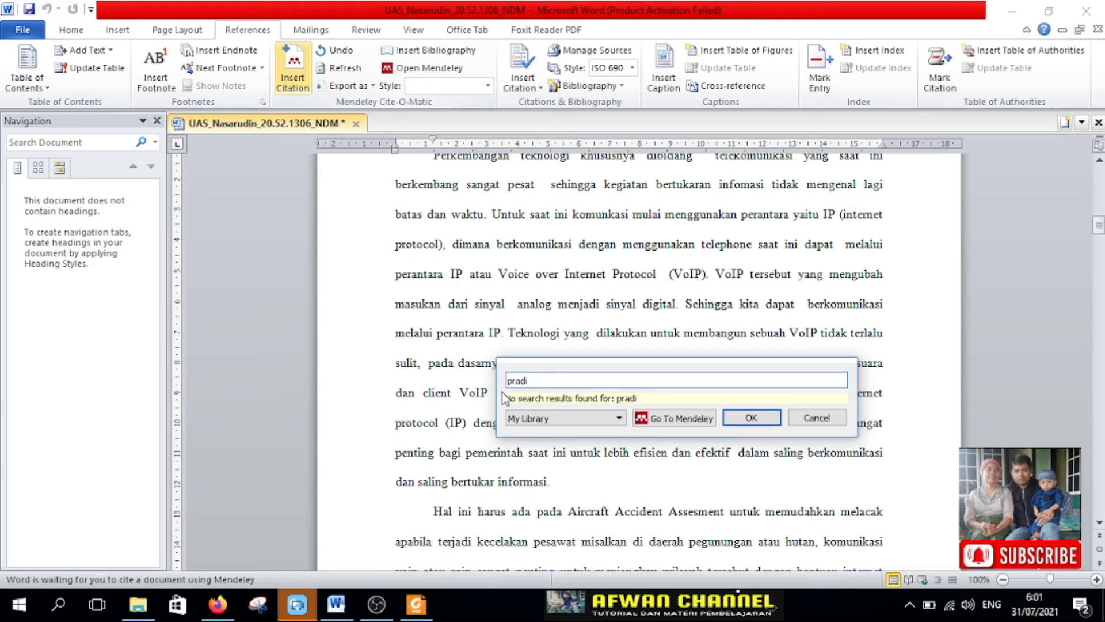
Step: Search My Library by the first author's surname instead and insert the first "Analisis Perbandingan Metode Regresi Linier Dan Importance Performance" article as the citation
key("BackSpace")
key("BackSpace")
key("BackSpace")
key("BackSpace")
key("BackSpace")
type("septa")
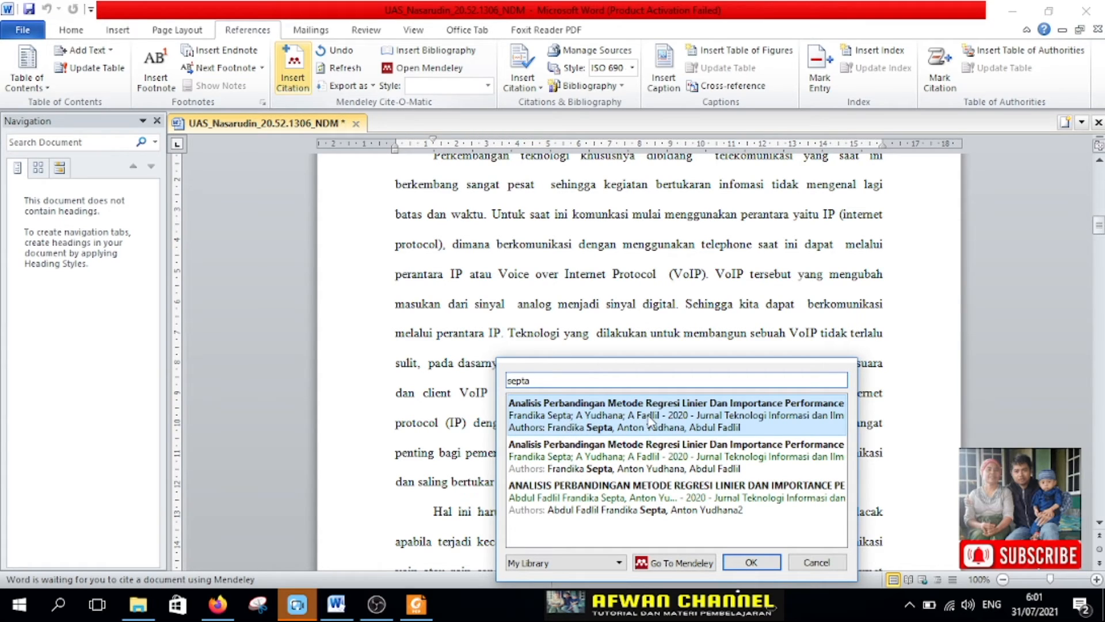
left_click(581, 413)
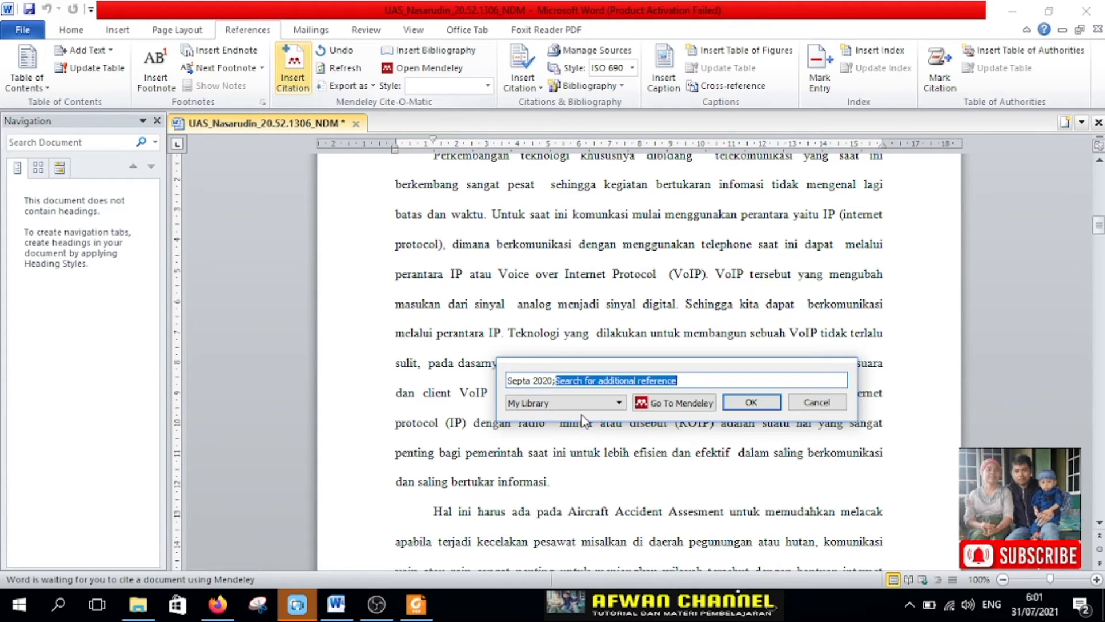
left_click(751, 402)
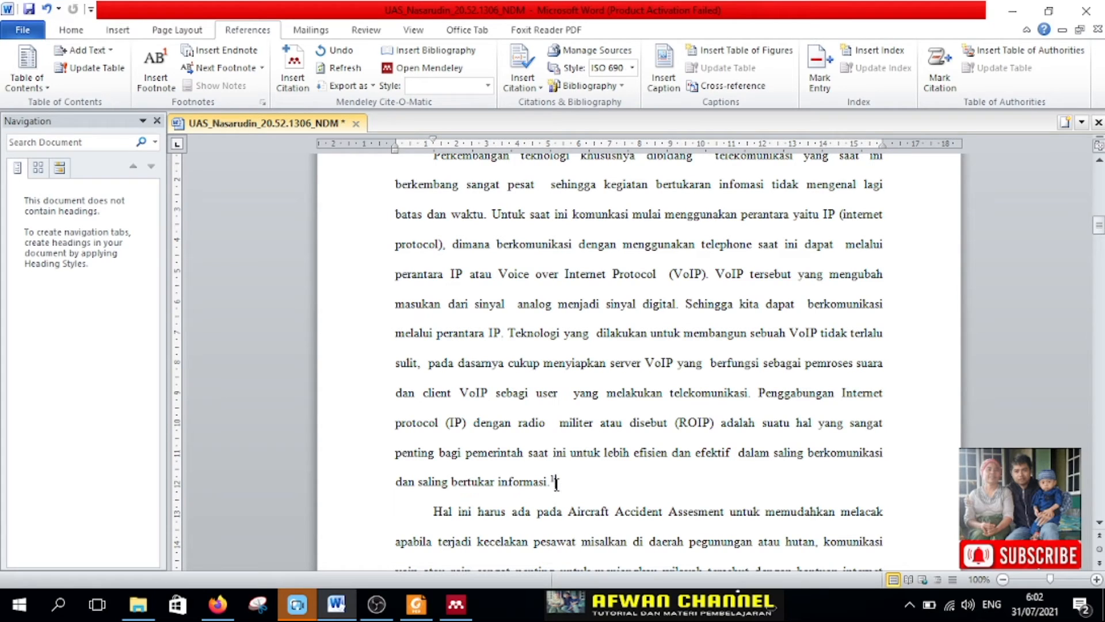
Step: Open Mendeley's installed citation styles and set the citation style to IEEE
left_click(472, 102)
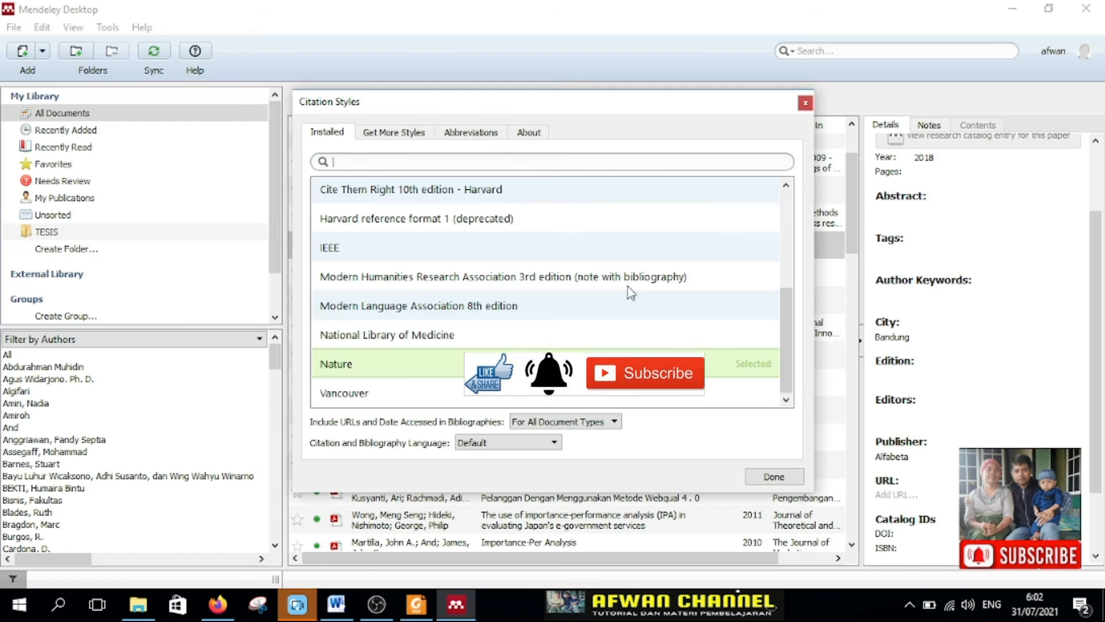
left_click(355, 250)
left_click(740, 255)
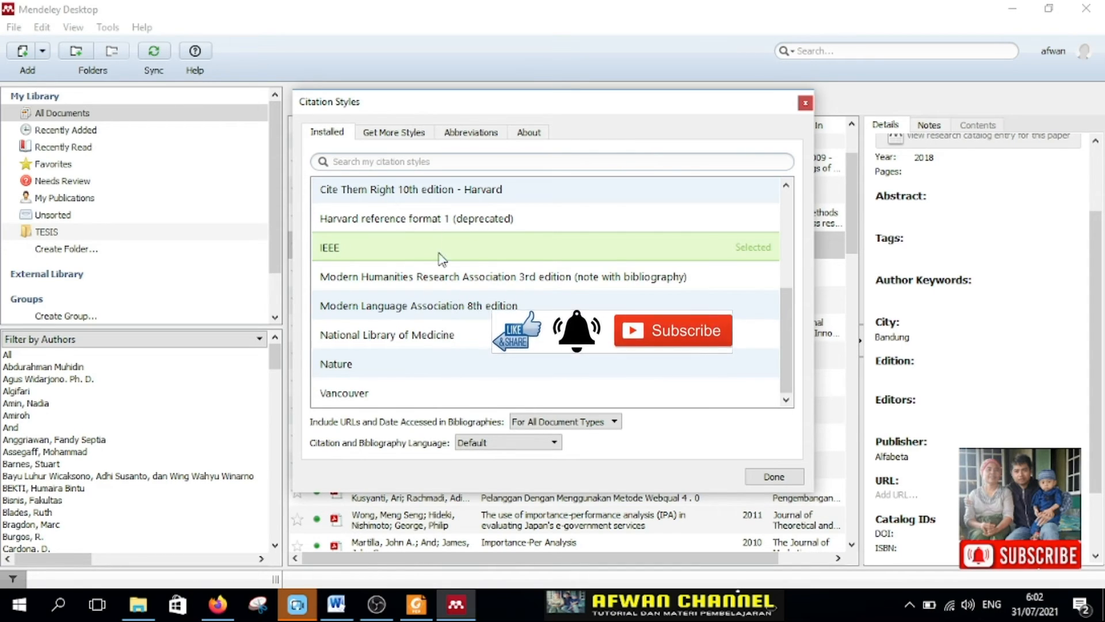
Step: Try the citation style Cite Them Right 10th edition - Harvard and replace it with Harvard reference format 1 (deprecated)
left_click(407, 195)
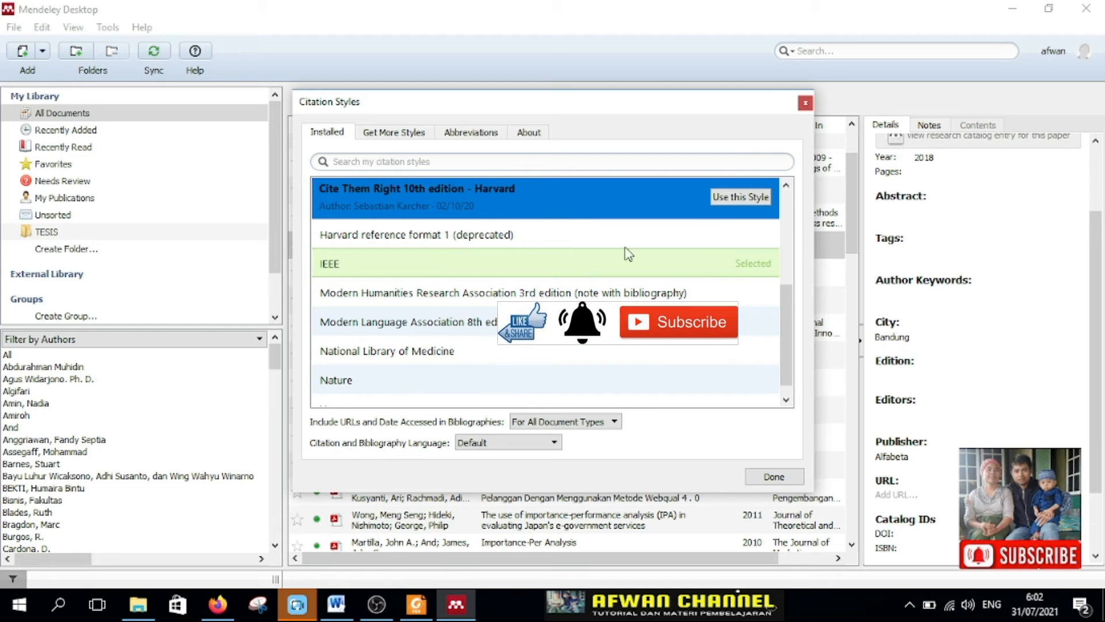
left_click(741, 201)
left_click(425, 223)
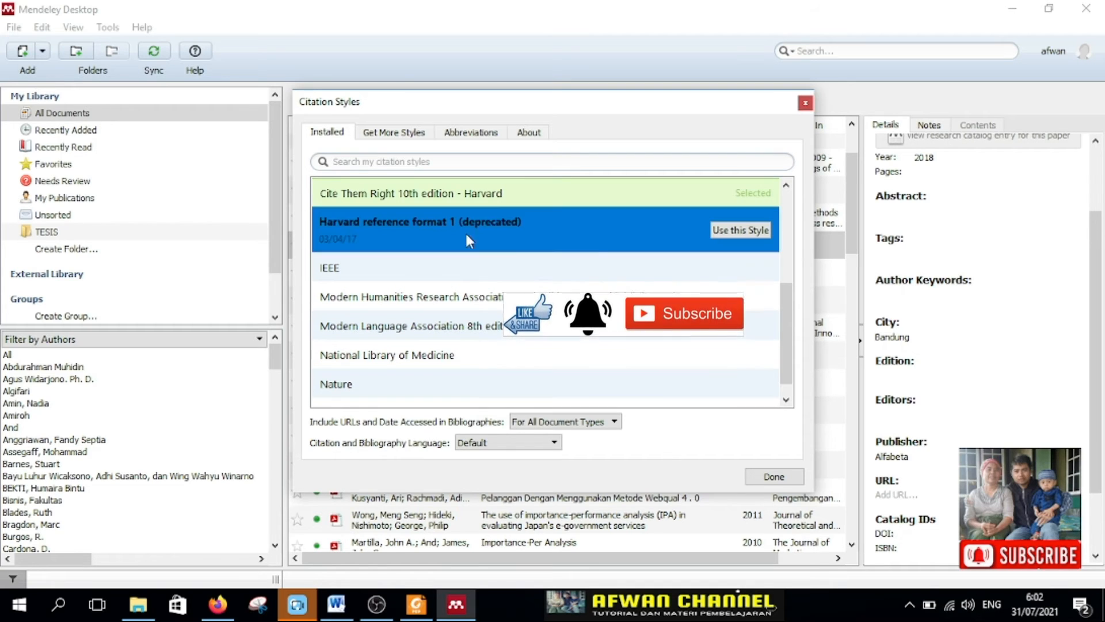
left_click(761, 234)
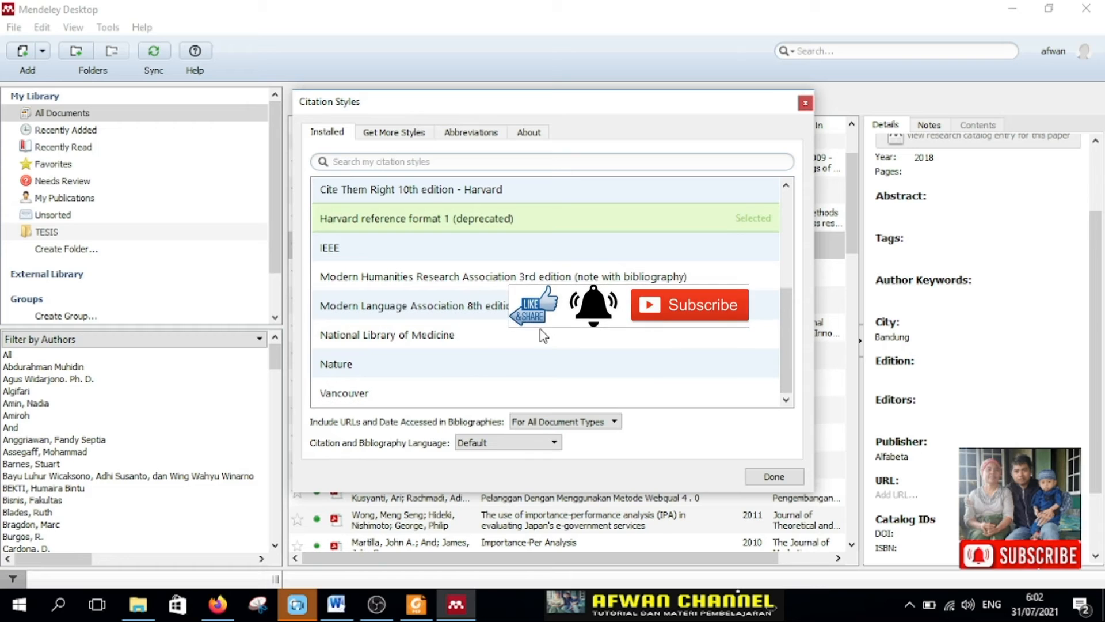
Step: Try the citation styles Modern Humanities Research Association 3rd edition, Modern Language Association 8th edition and National Library of Medicine one after another
left_click(384, 281)
left_click(760, 286)
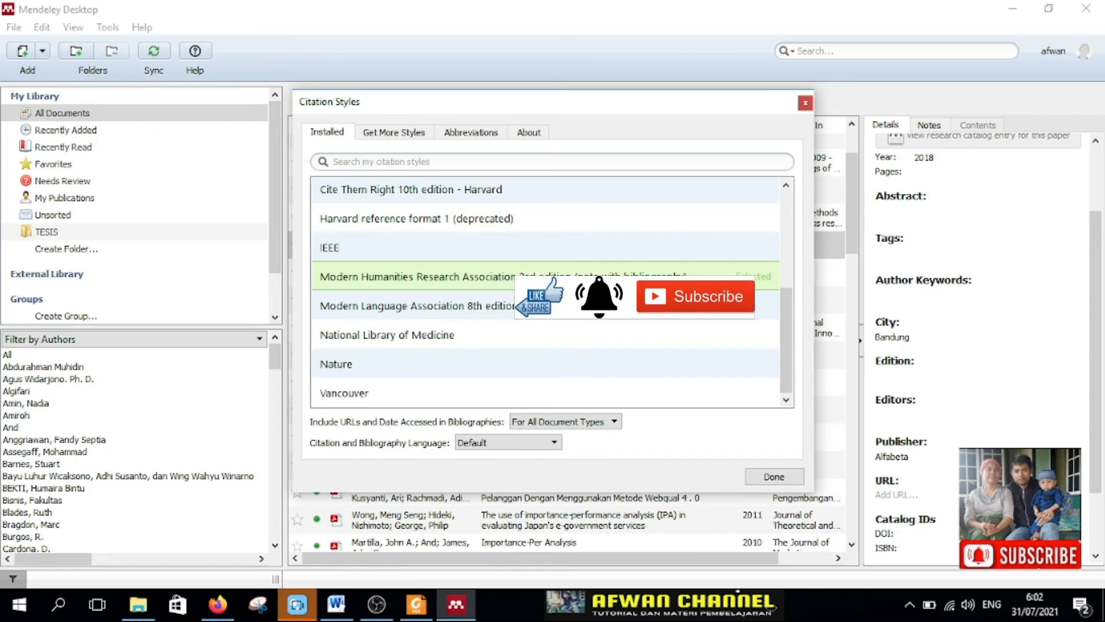
left_click(475, 308)
left_click(736, 315)
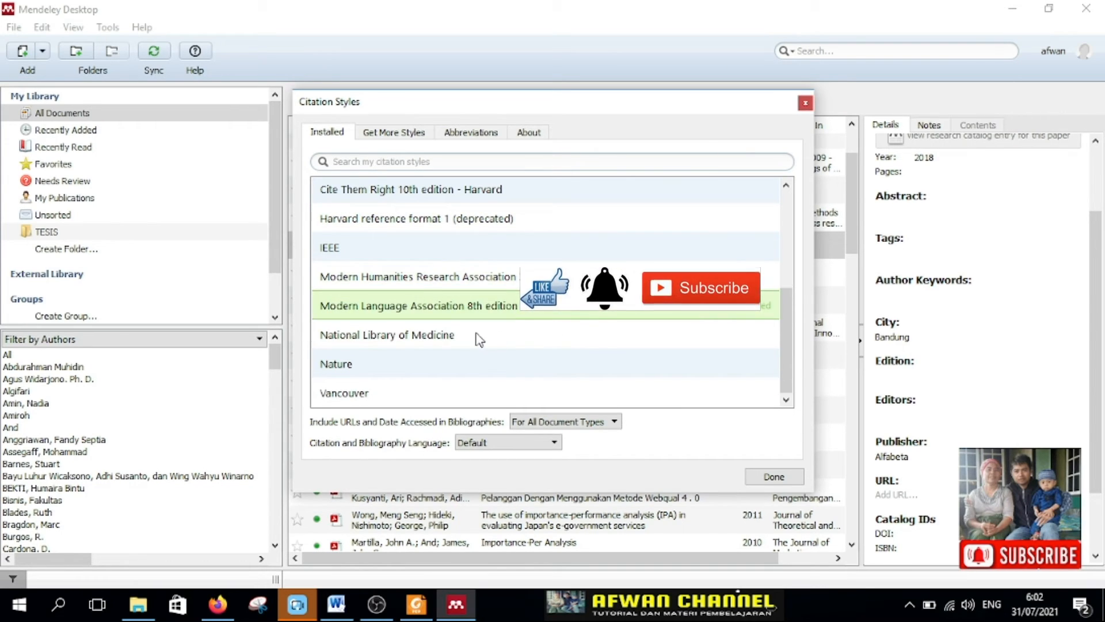
left_click(464, 340)
left_click(742, 343)
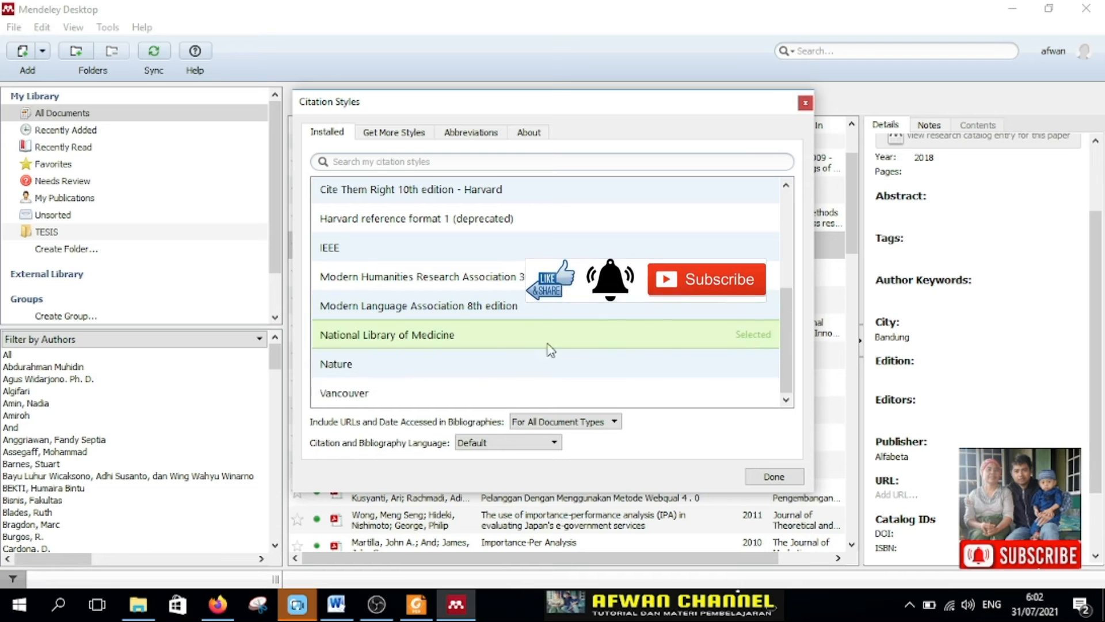
Step: Try the Nature citation style, replace it with Vancouver and close the citation styles dialog
left_click(357, 365)
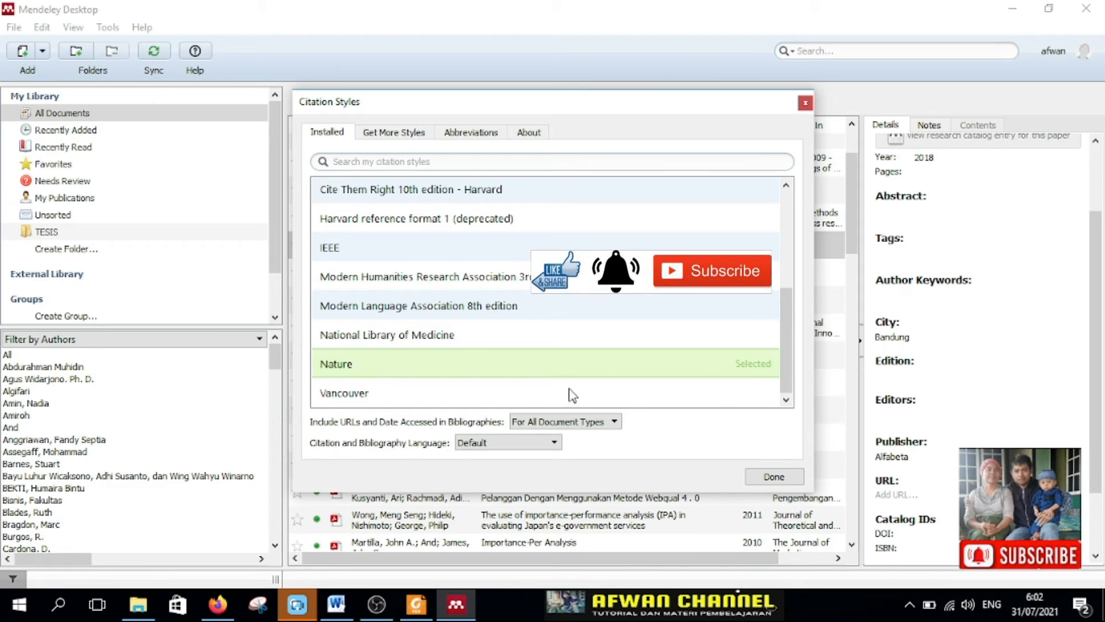
left_click(475, 400)
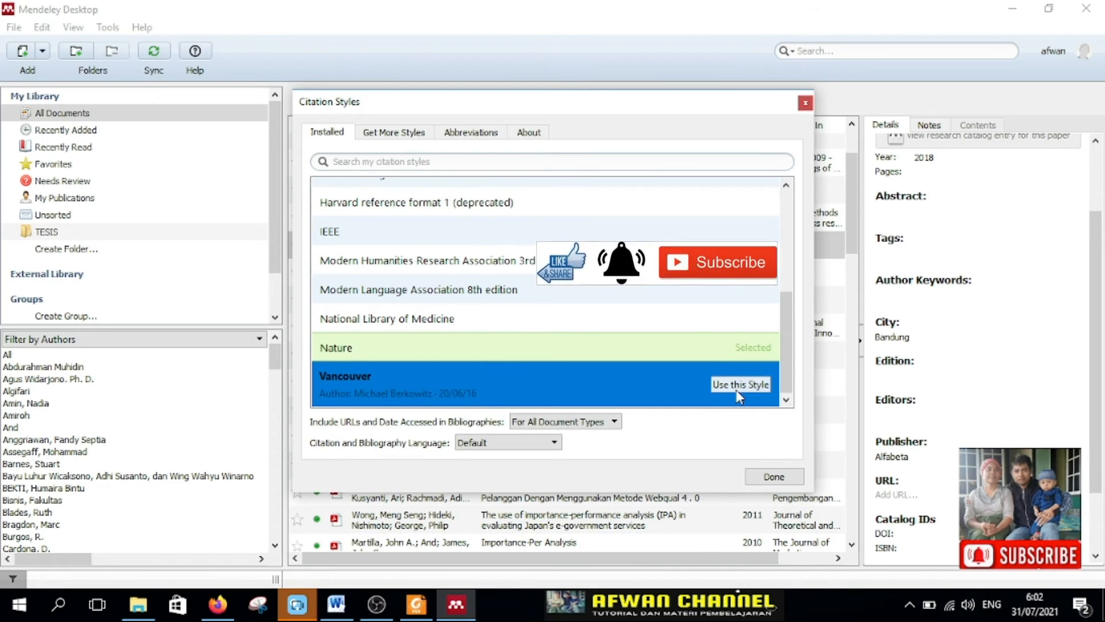
left_click(733, 386)
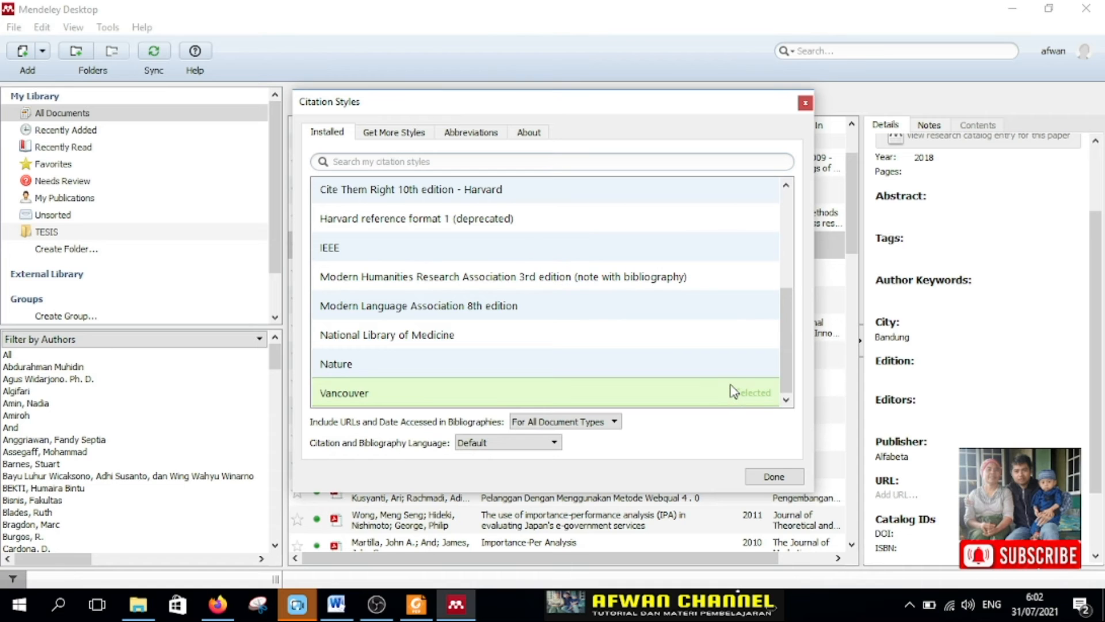
left_click(774, 477)
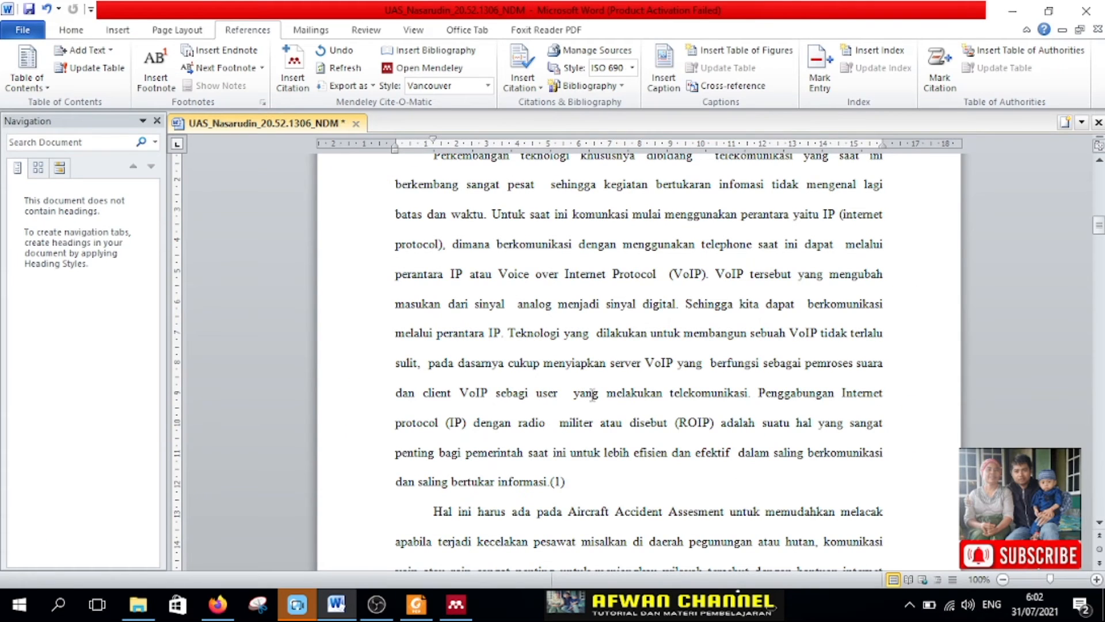
Step: Select the inserted citation in the Word document and set the Mendeley citation style to IEEE
left_click(561, 482)
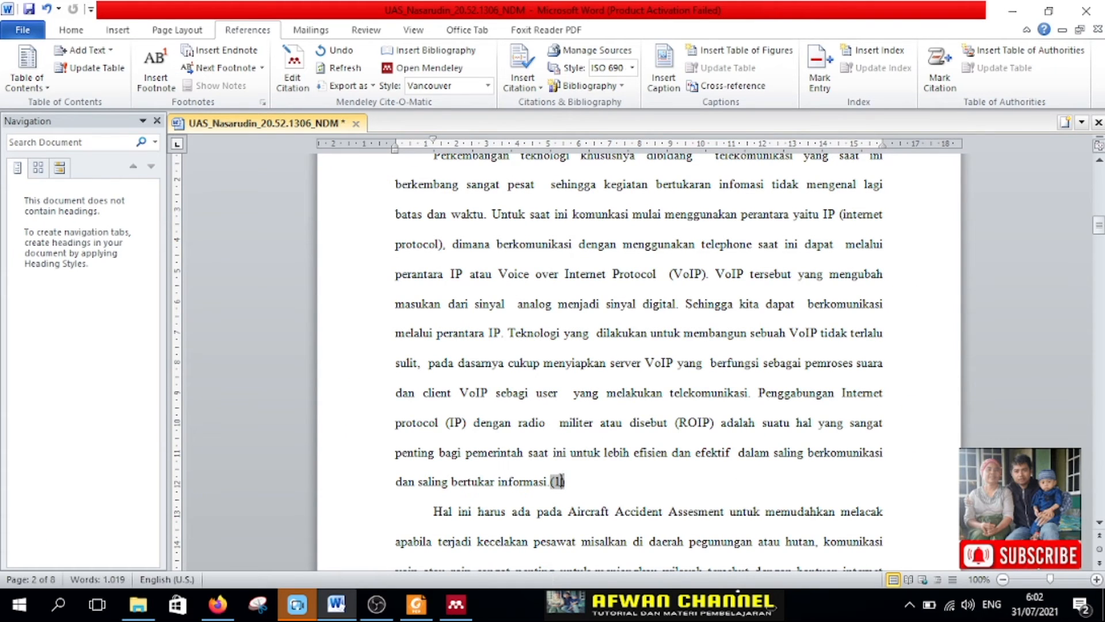
left_click(487, 85)
left_click(450, 159)
Step: Try the style Modern Humanities Research Association 3rd edition (note with bibliography) on the document's citation
left_click_drag(566, 482, 553, 484)
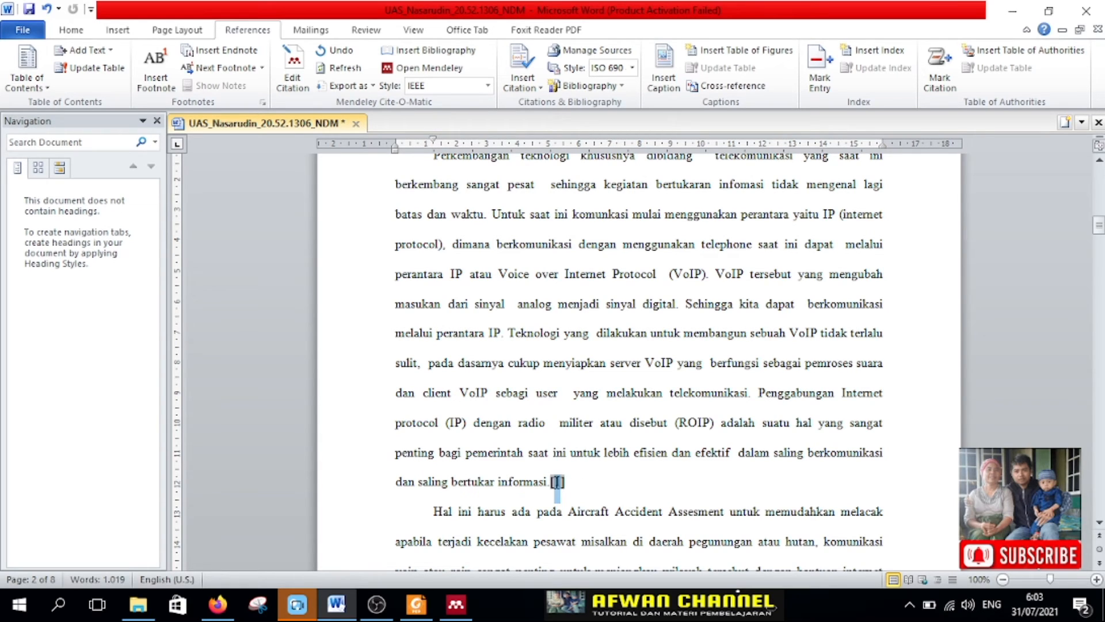
left_click(488, 85)
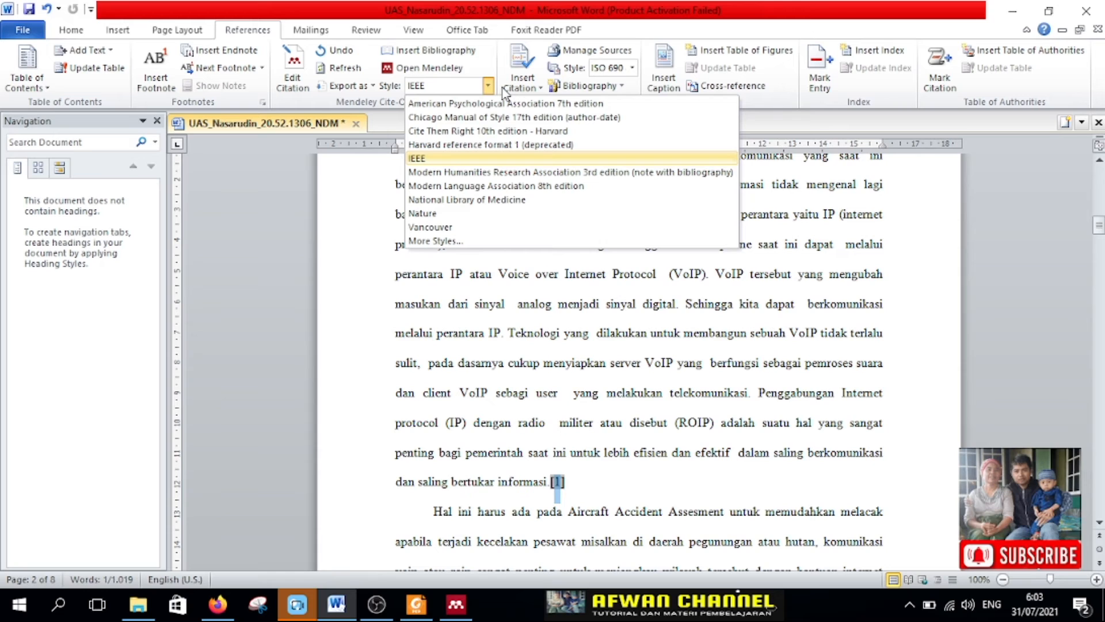
left_click(485, 176)
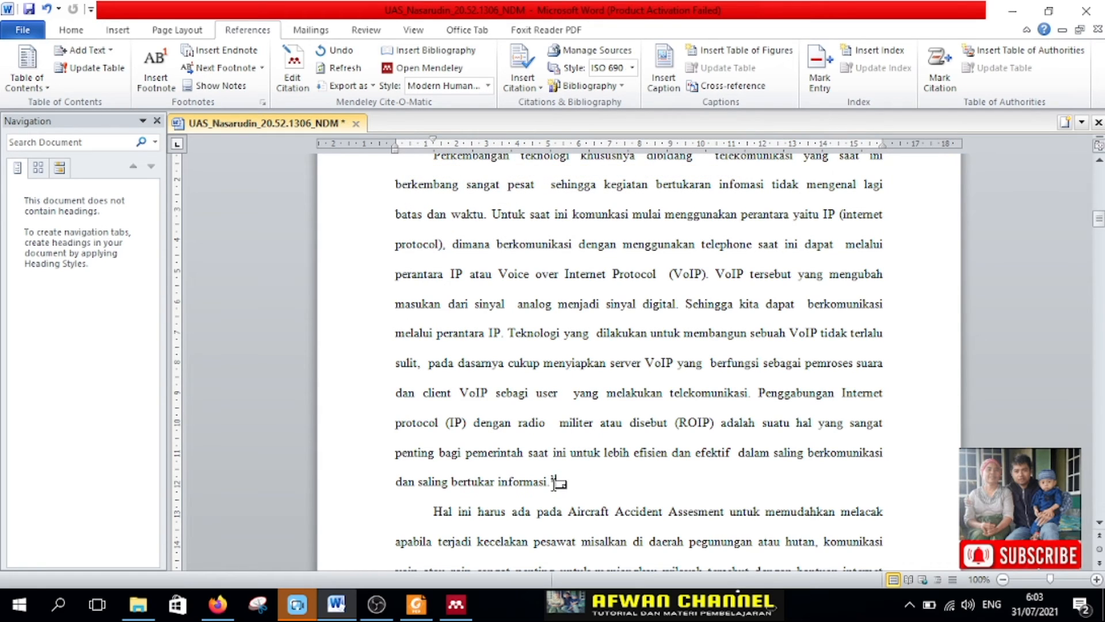
Step: Set the document's Mendeley citation style to American Psychological Association 7th edition
left_click_drag(554, 480, 550, 480)
left_click(487, 85)
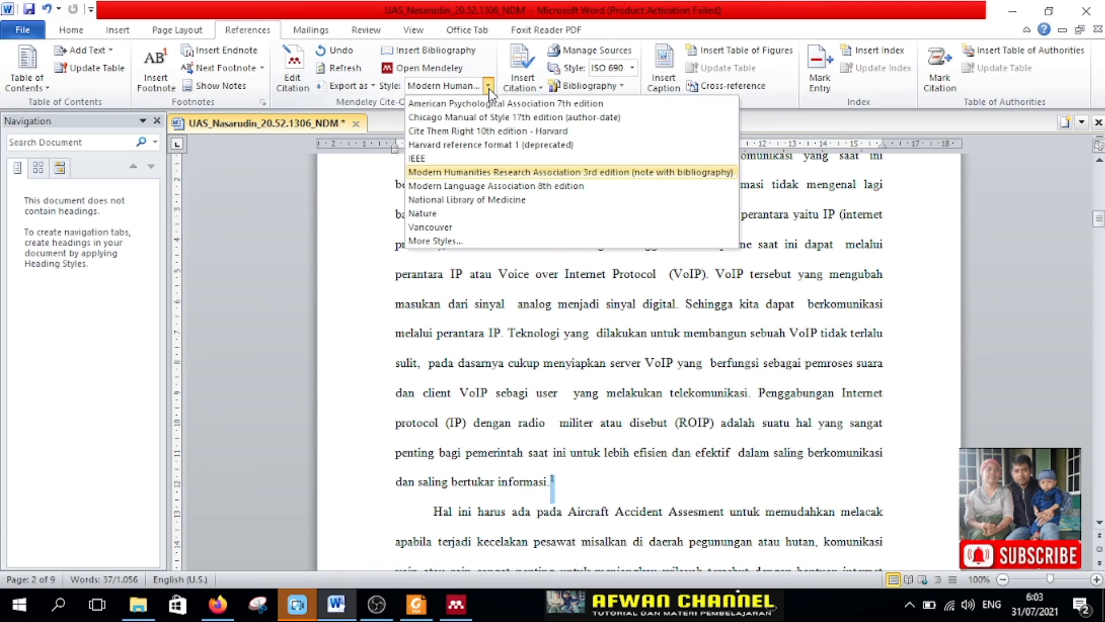
left_click(502, 107)
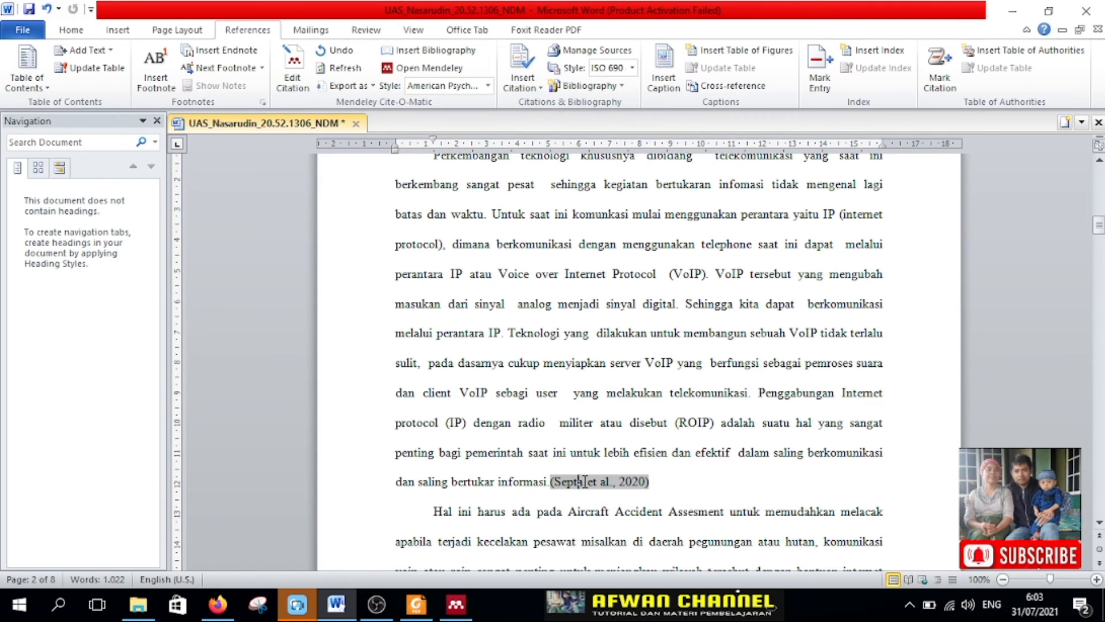
scroll(623, 486, "down", 1)
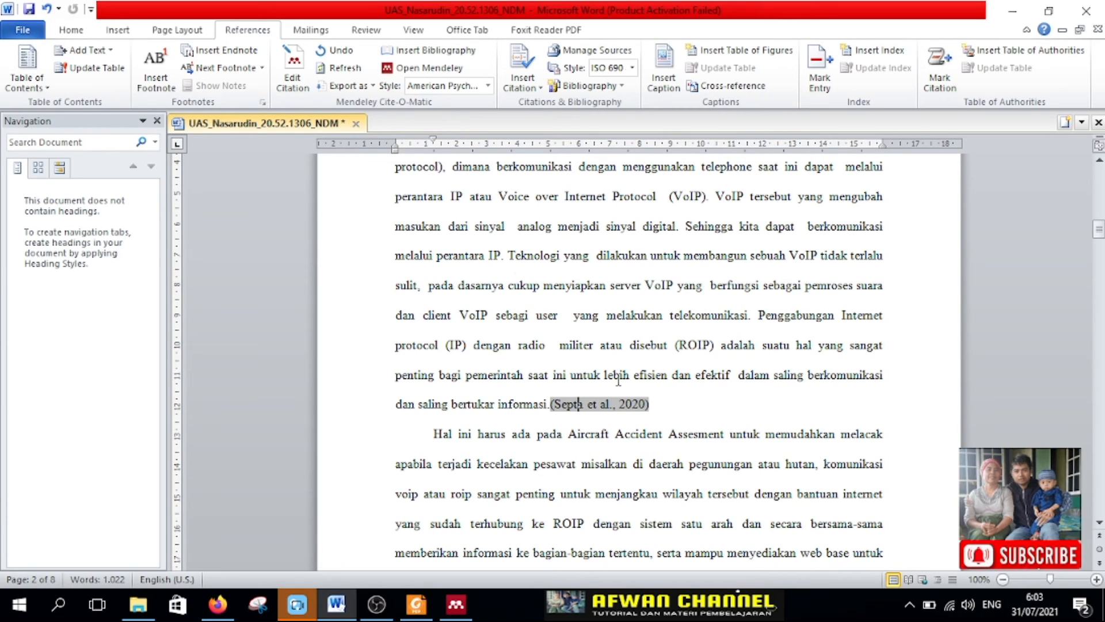
Step: Switch the citation style to IEEE for comparison and return it to American Psychological Association 7th edition
left_click_drag(647, 406, 558, 409)
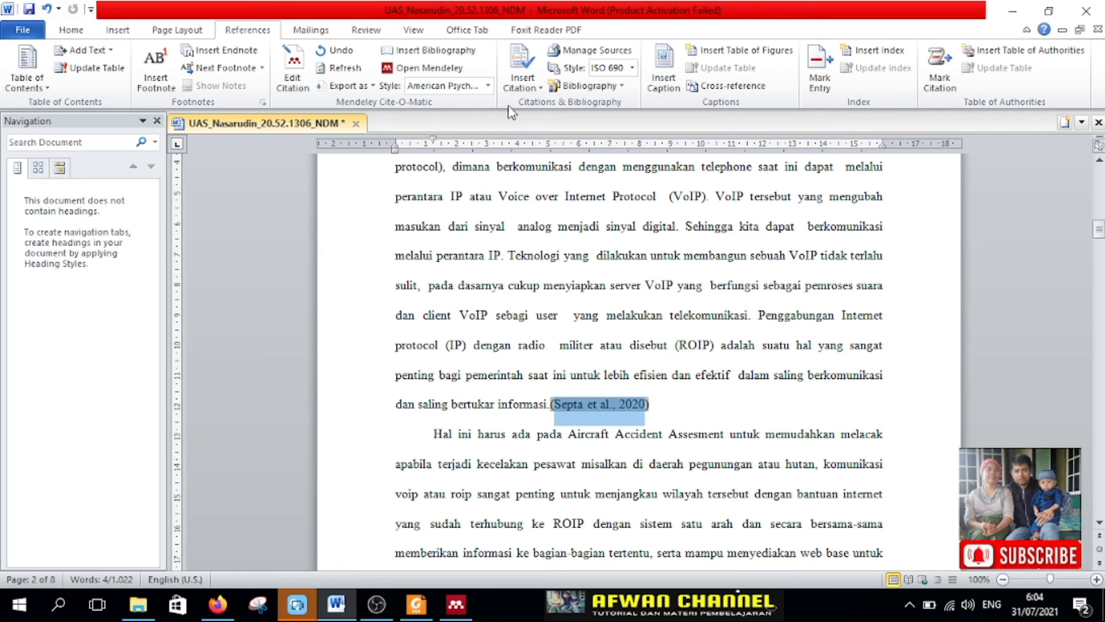
left_click(488, 85)
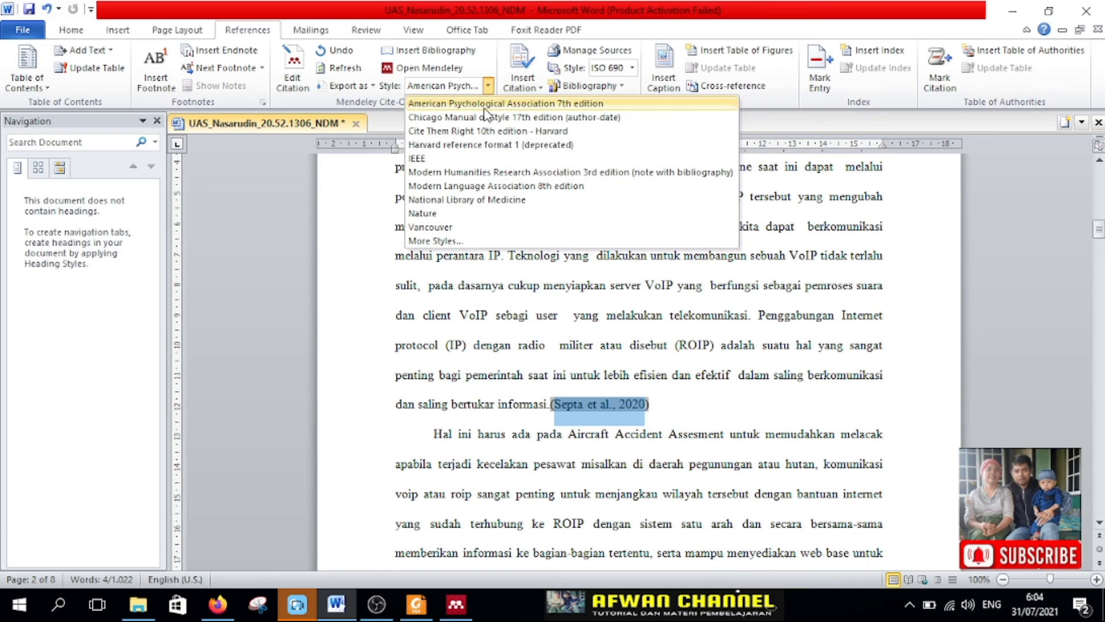
left_click(442, 162)
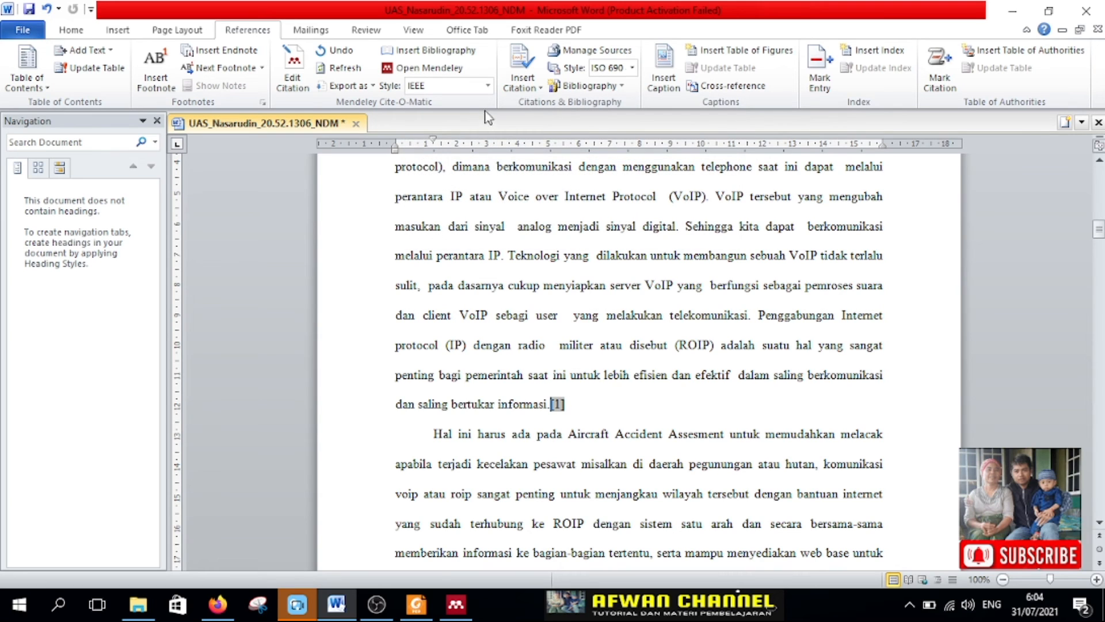
left_click(485, 86)
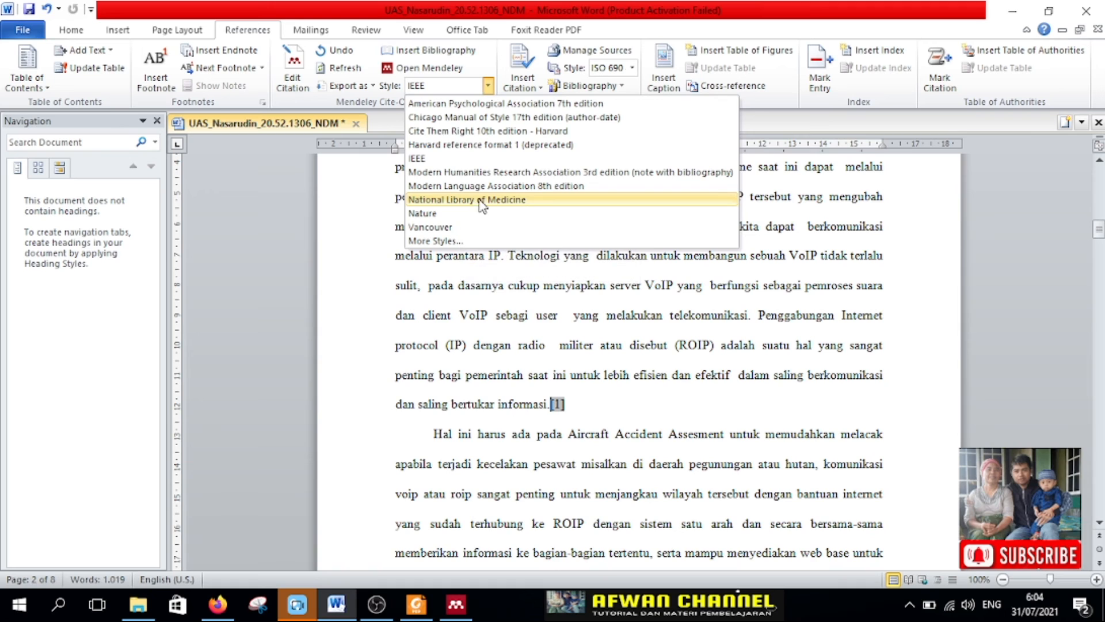
left_click(484, 105)
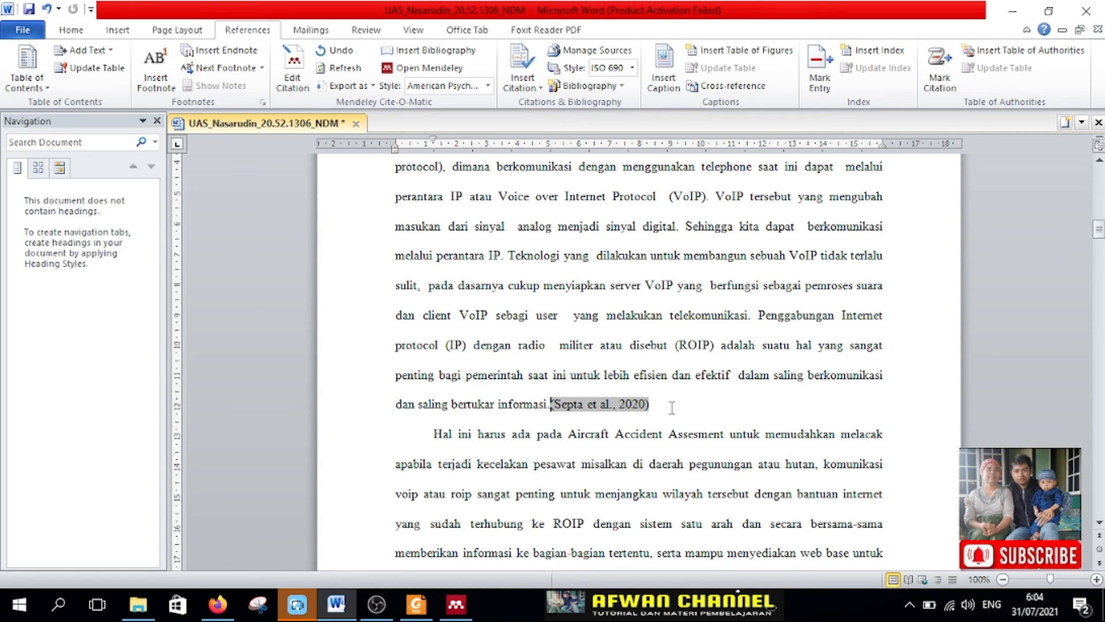
Step: Add a period directly after the in-text citation that ends the first Pendahuluan paragraph
scroll(672, 408, "up", 2)
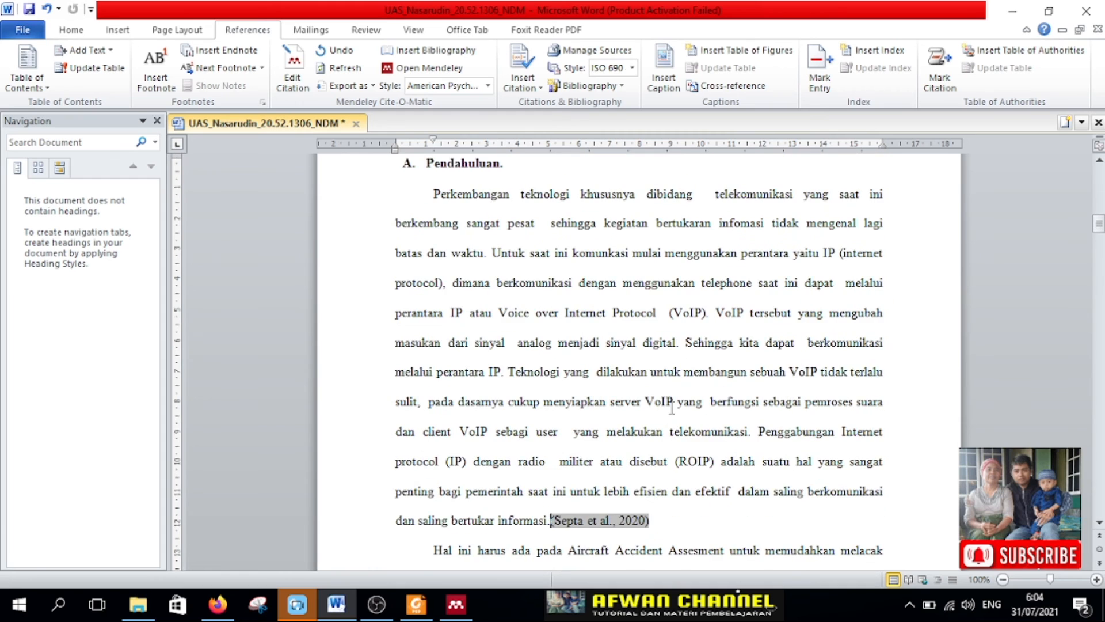
scroll(671, 407, "down", 2)
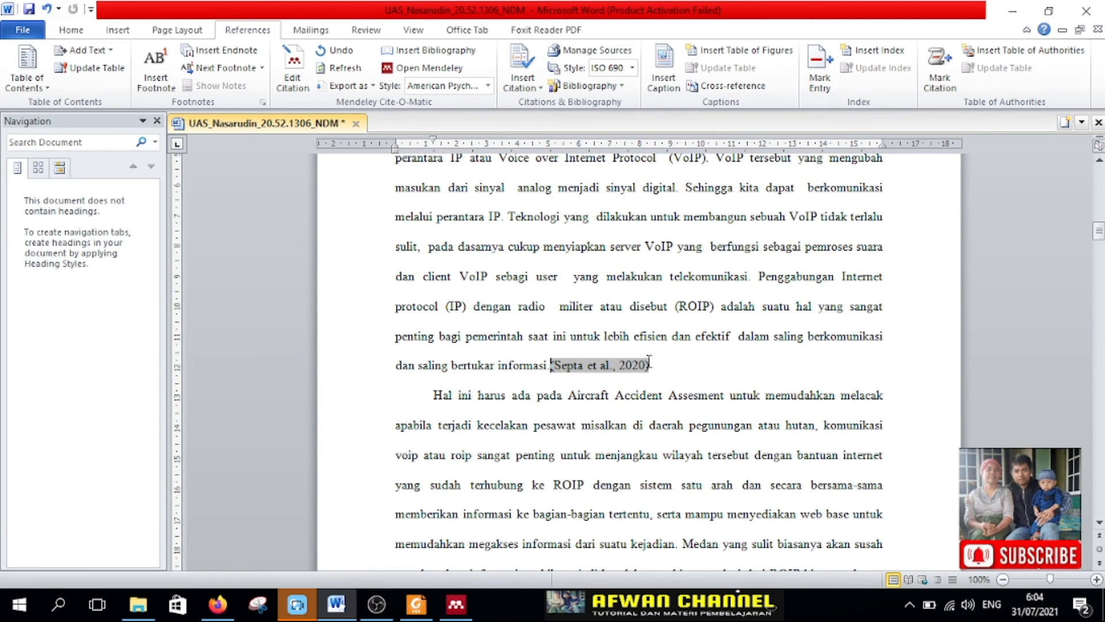
left_click(612, 375)
left_click(659, 365)
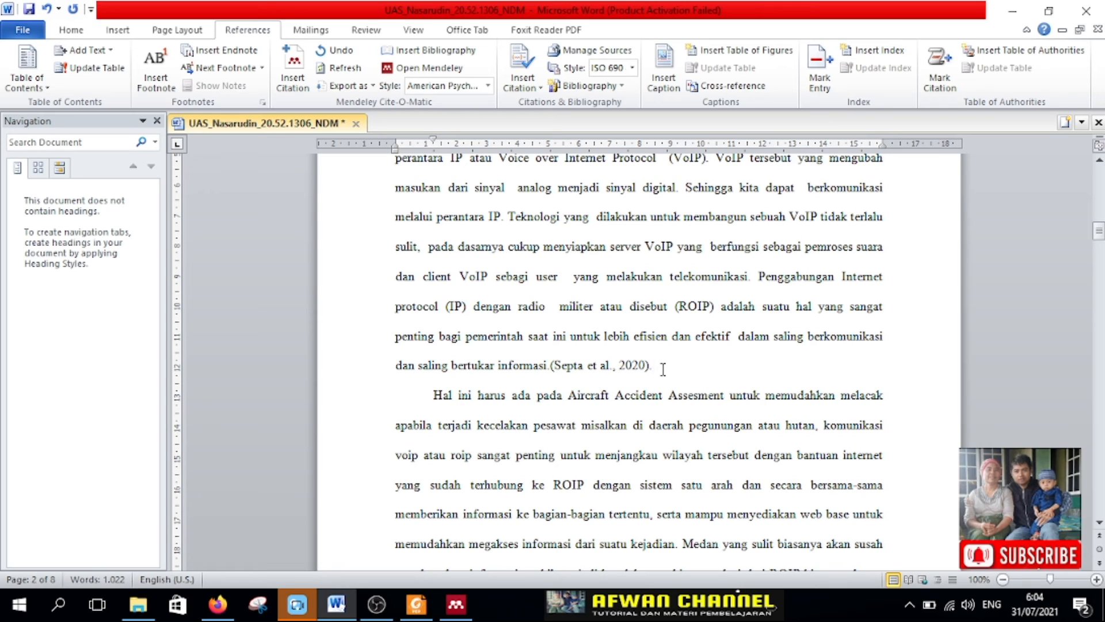
left_click(634, 368)
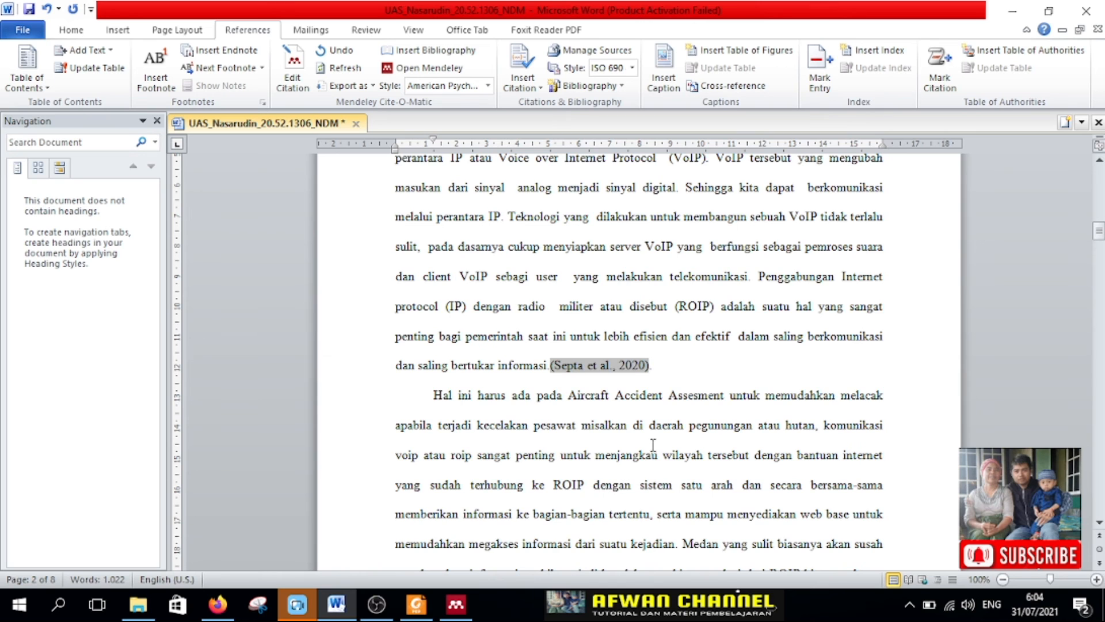
Step: Insert blank lines after the first Pendahuluan paragraph and a page break before the paragraph starting "Hal ini harus ada"
scroll(631, 464, "down", 7)
scroll(643, 383, "up", 4)
scroll(642, 382, "down", 3)
scroll(642, 383, "up", 5)
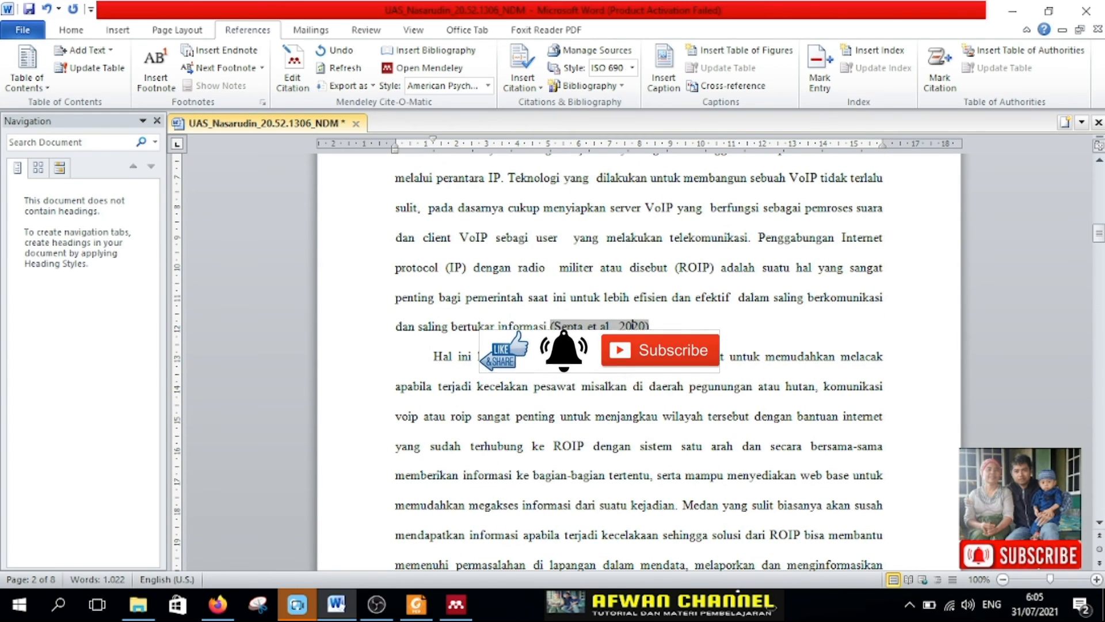
scroll(639, 363, "down", 10)
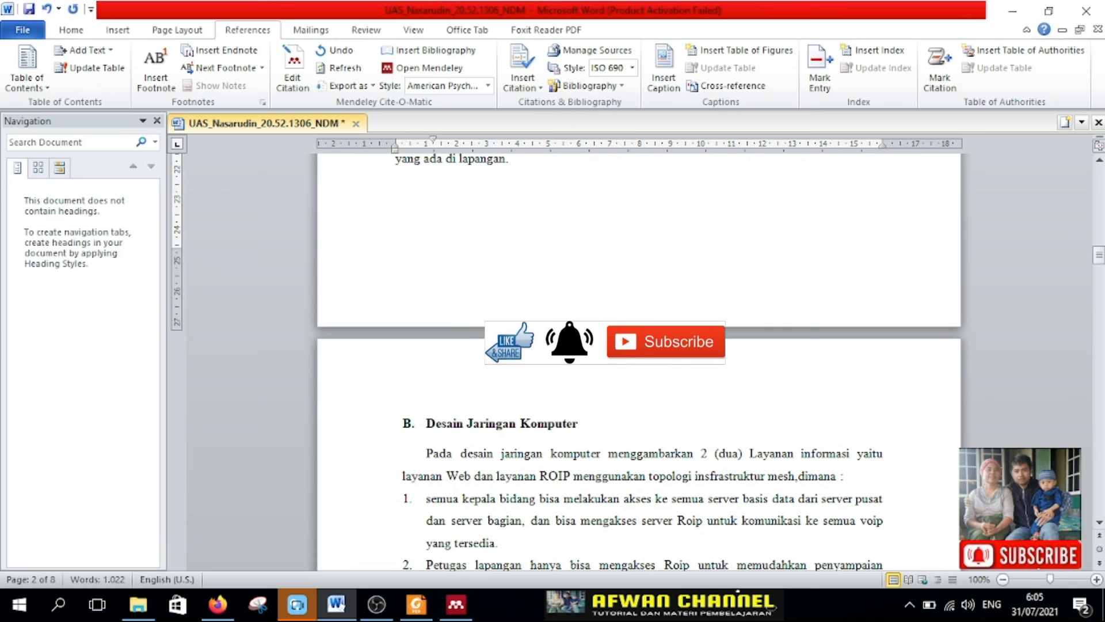
scroll(635, 363, "up", 10)
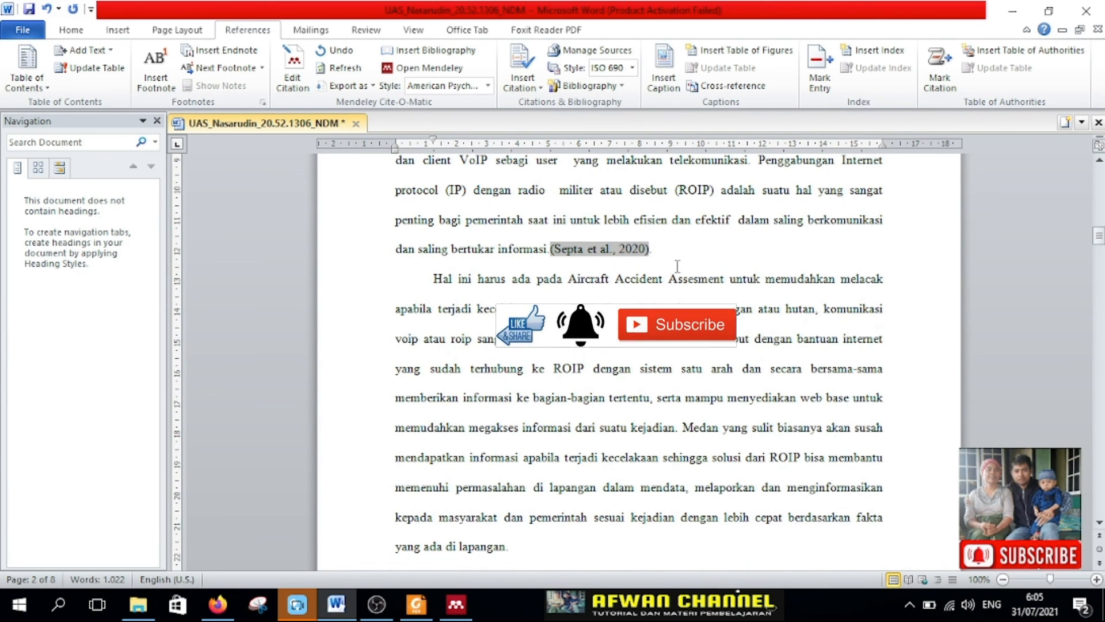
left_click(677, 266)
key("Return")
key("Return")
key("Return")
key("Return")
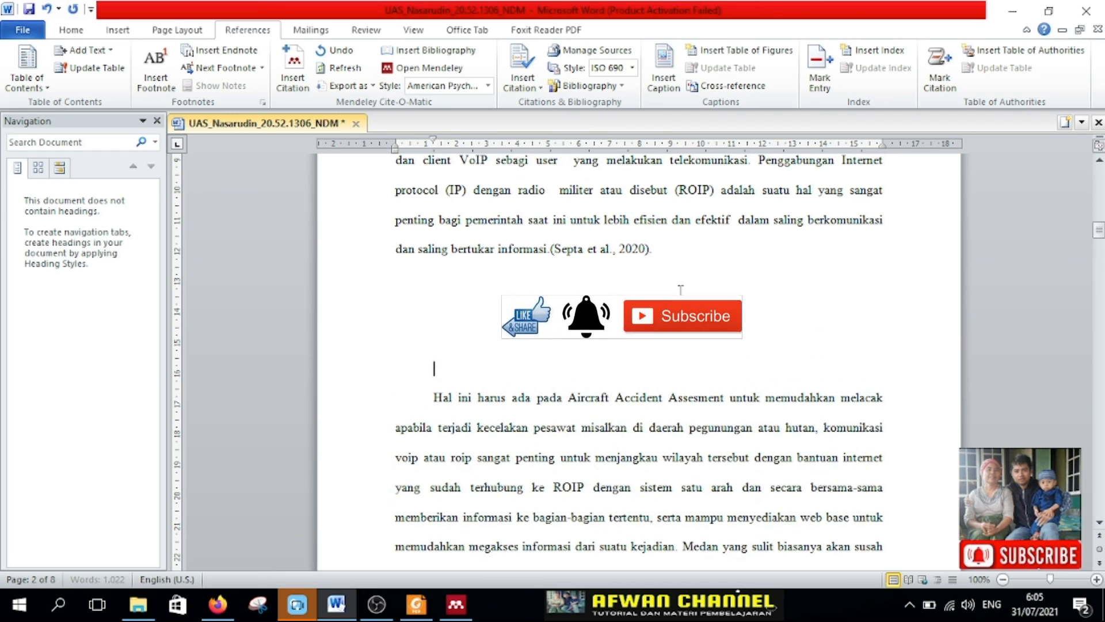
key("ctrl+Return")
scroll(601, 332, "up", 5)
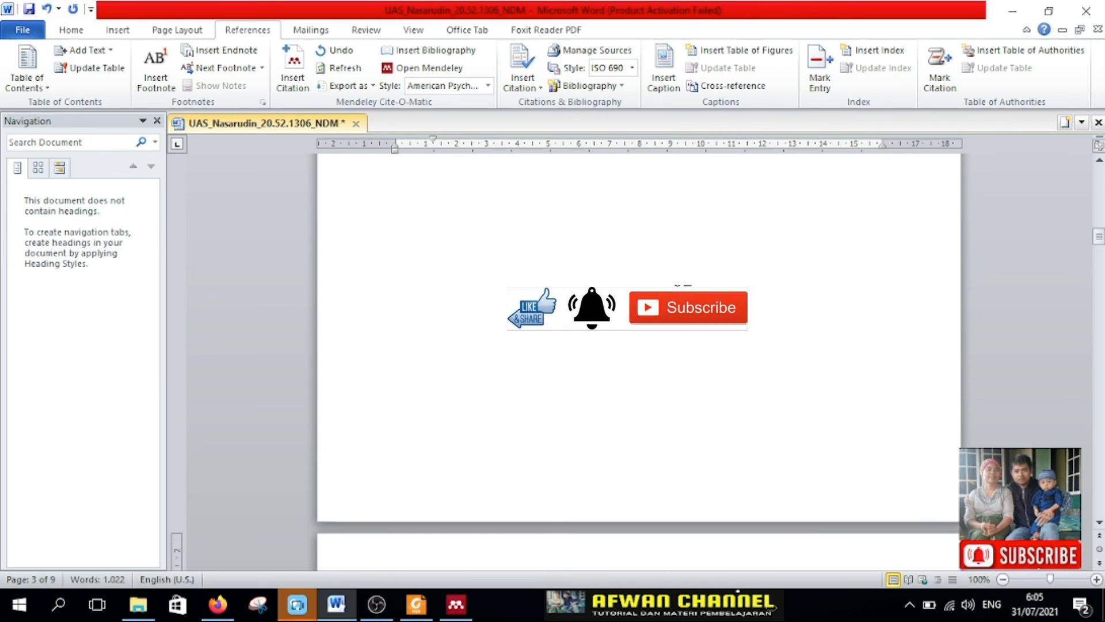
Step: Add the centered heading DAFTAR PUSTAKA below the first Pendahuluan paragraph, followed by blank lines
left_click(70, 29)
left_click(372, 81)
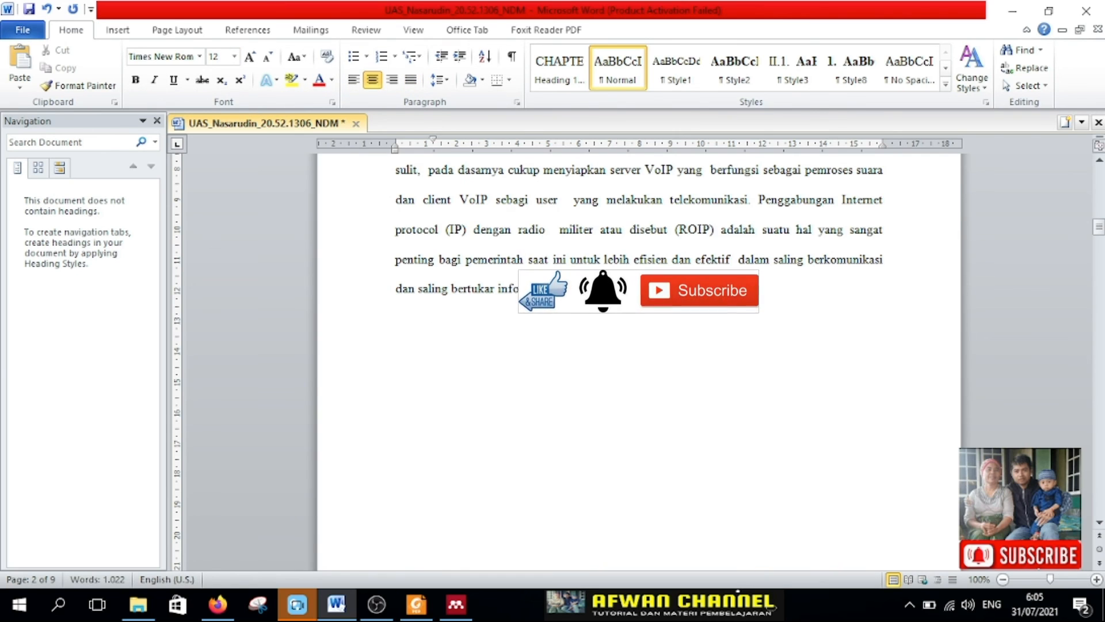
type("D")
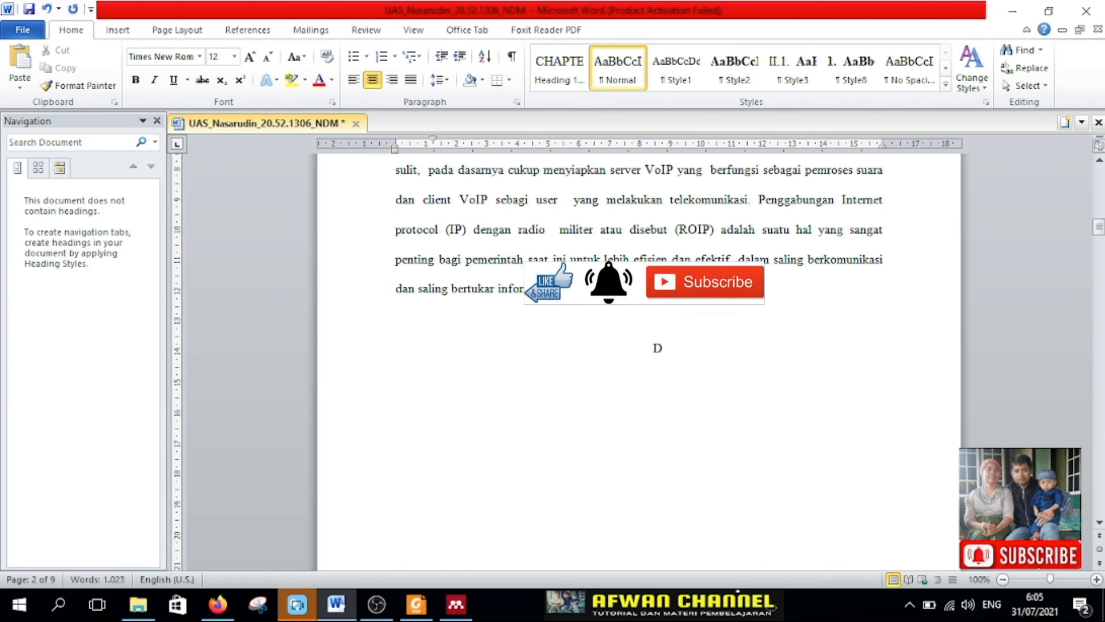
type("AFTAR PUSTAKA")
key("Return")
key("Return")
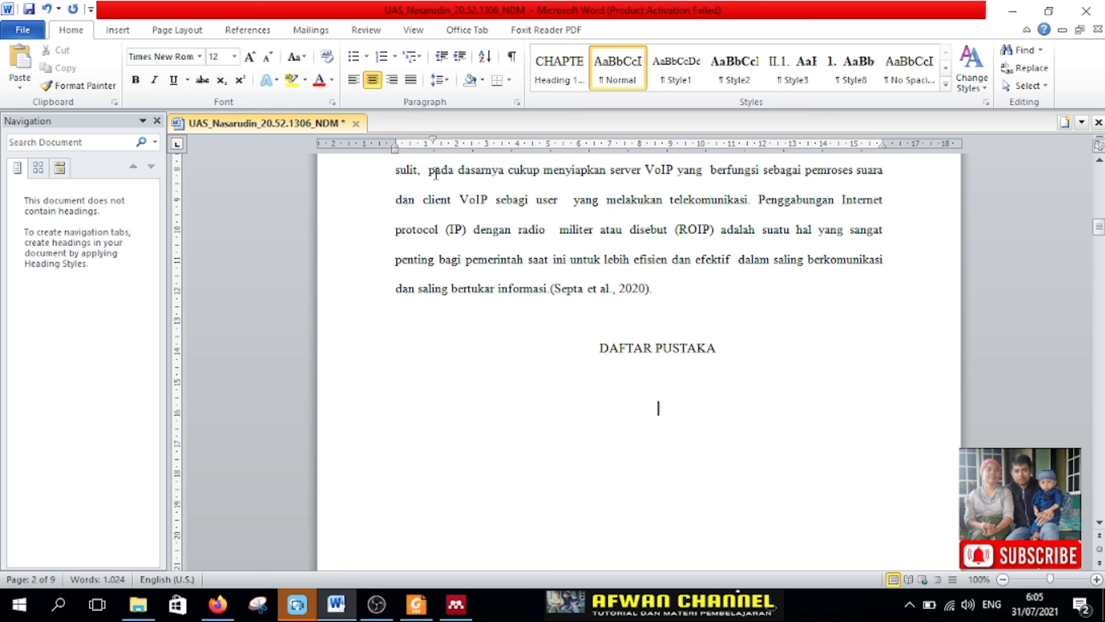
Step: Insert the Mendeley bibliography below the DAFTAR PUSTAKA heading and review the generated reference
left_click(247, 30)
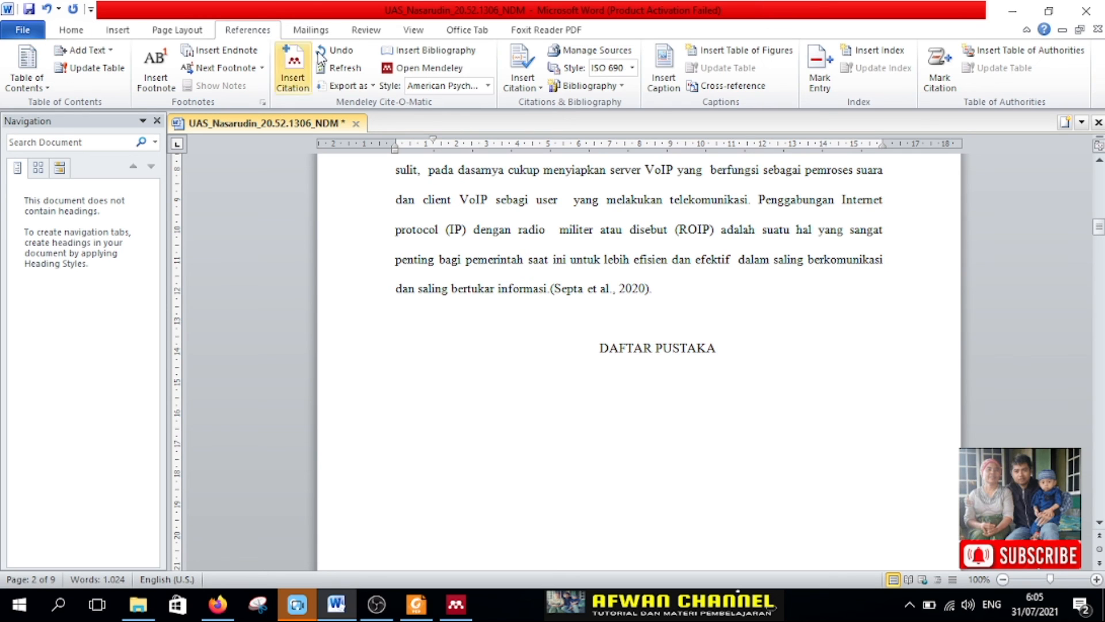
left_click(425, 56)
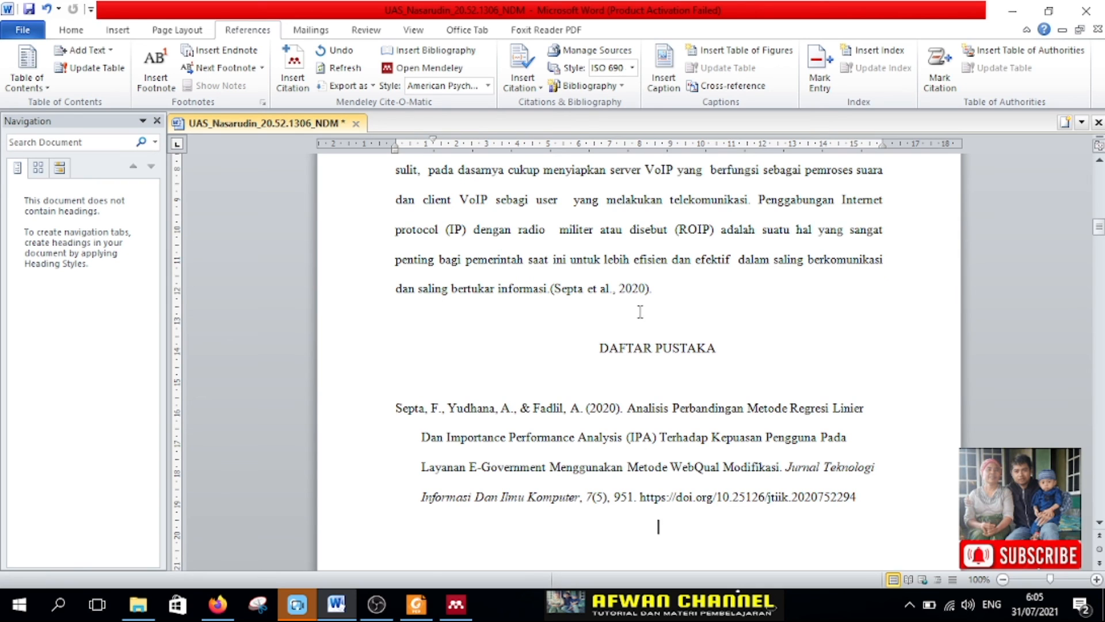
scroll(639, 313, "down", 1)
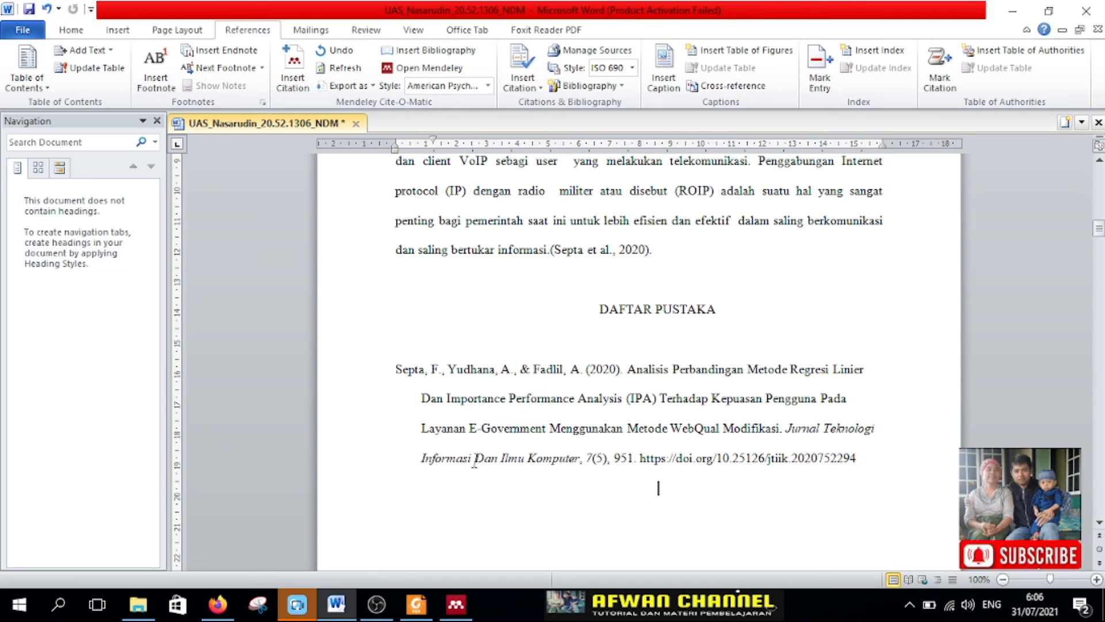
scroll(682, 392, "up", 1)
scroll(616, 358, "down", 1)
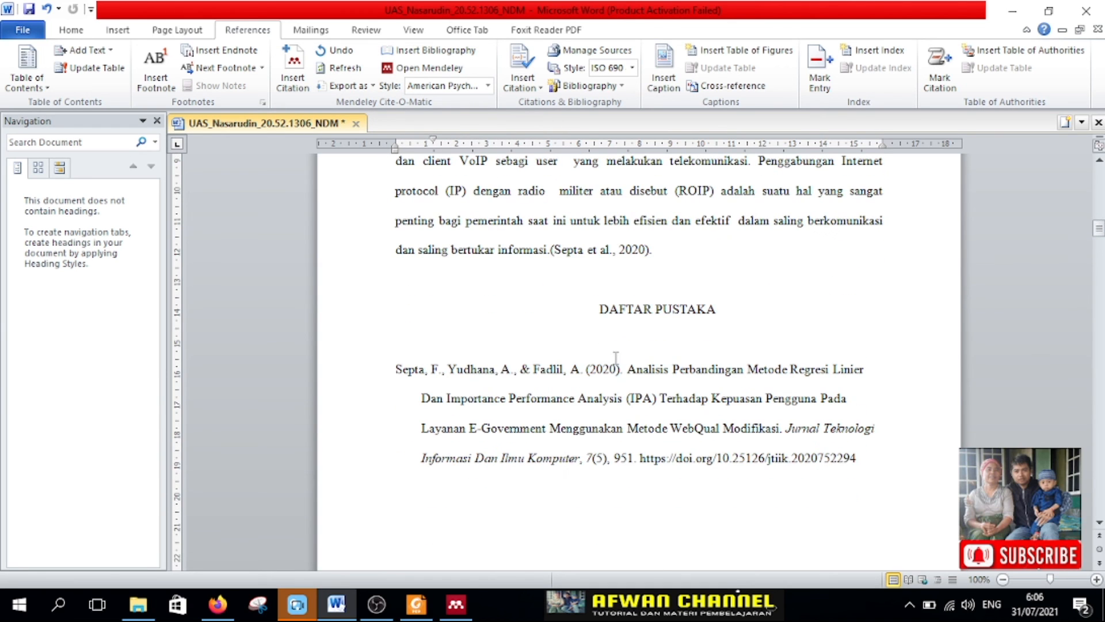